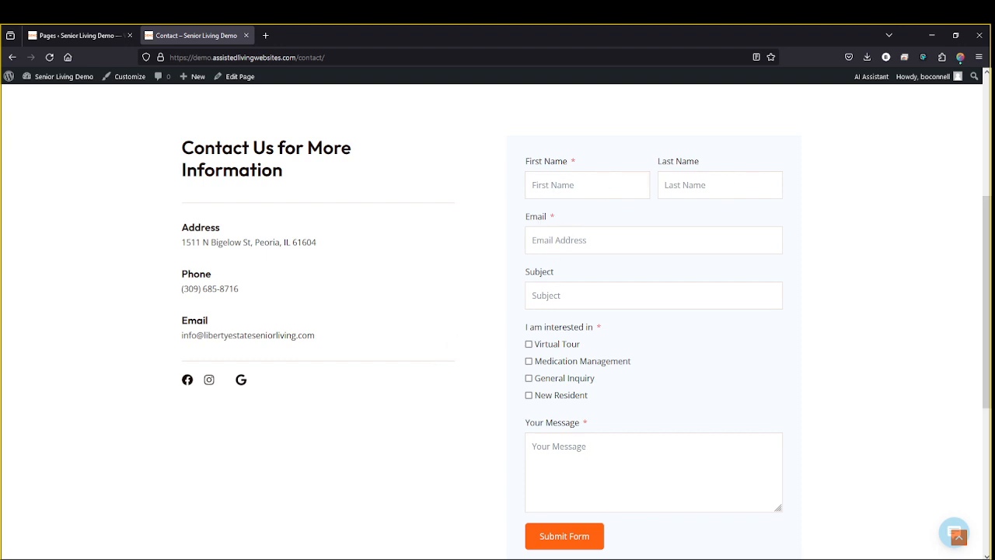
{"action": "left_click_drag", "start_coordinate": [526, 330], "coordinate": [594, 331]}
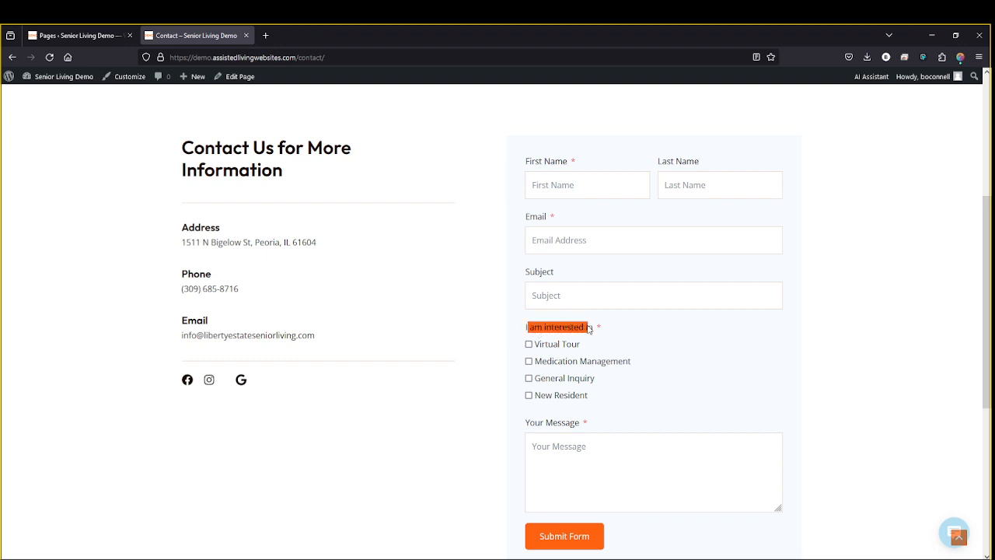
{"action": "left_click", "coordinate": [612, 333]}
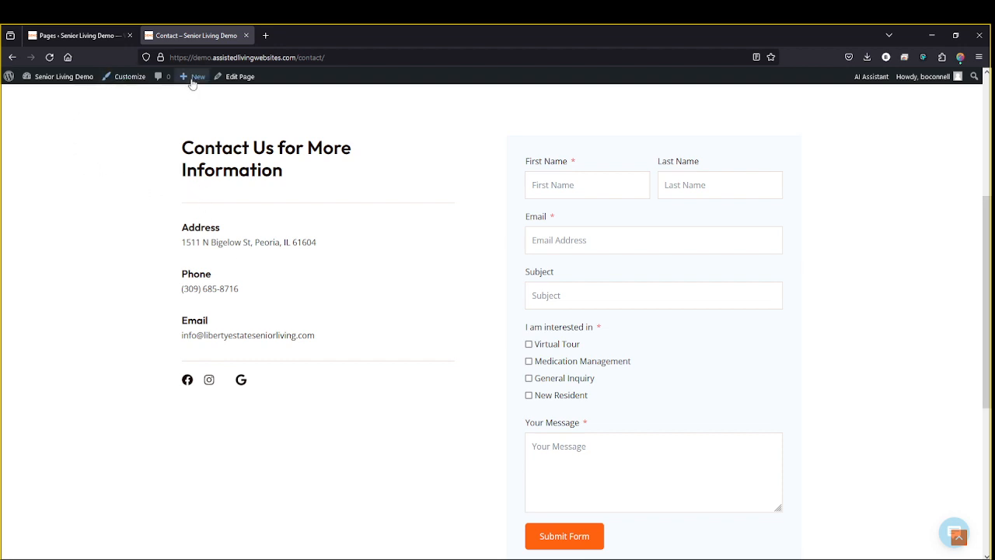
Step: Go to the site's admin dashboard, open the list of pages and start a new page
{"action": "mouse_move", "coordinate": [193, 81]}
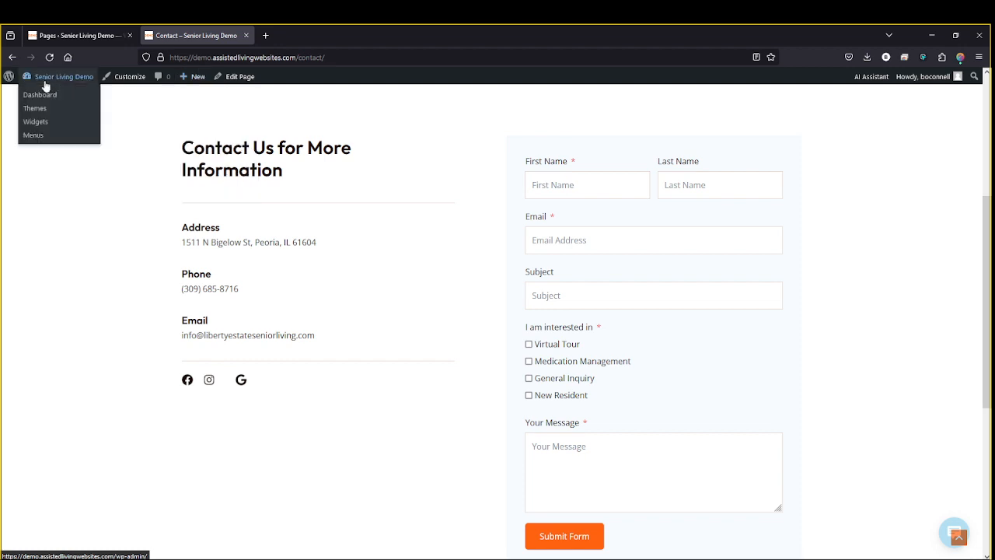
{"action": "left_click", "coordinate": [40, 104]}
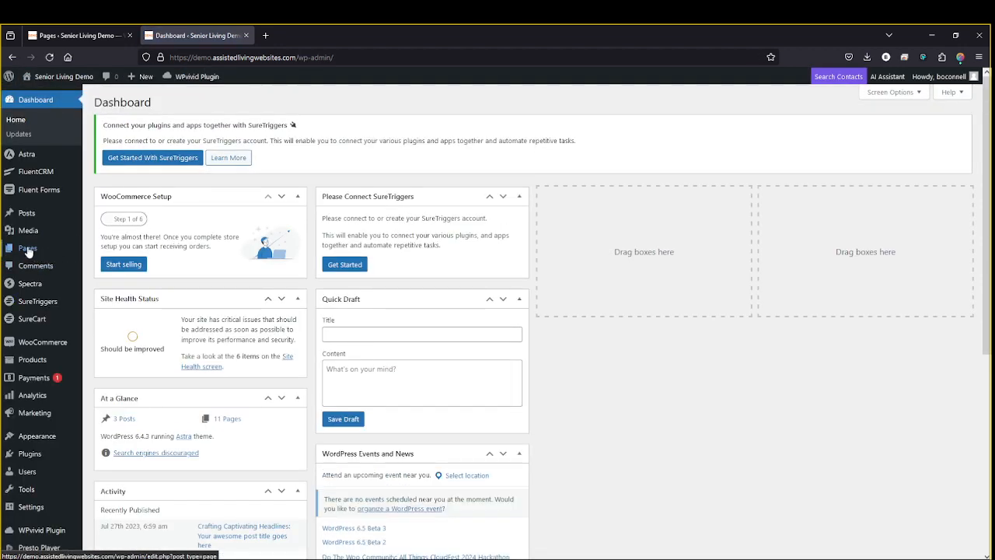
{"action": "left_click", "coordinate": [28, 251]}
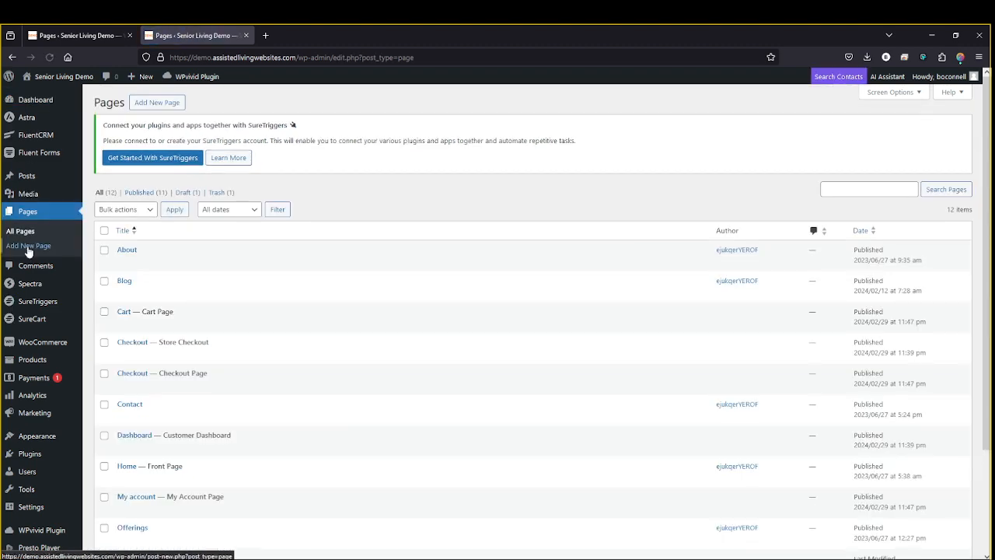
{"action": "scroll", "coordinate": [302, 262], "scroll_direction": "down", "scroll_amount": 2}
{"action": "scroll", "coordinate": [301, 262], "scroll_direction": "down", "scroll_amount": 1}
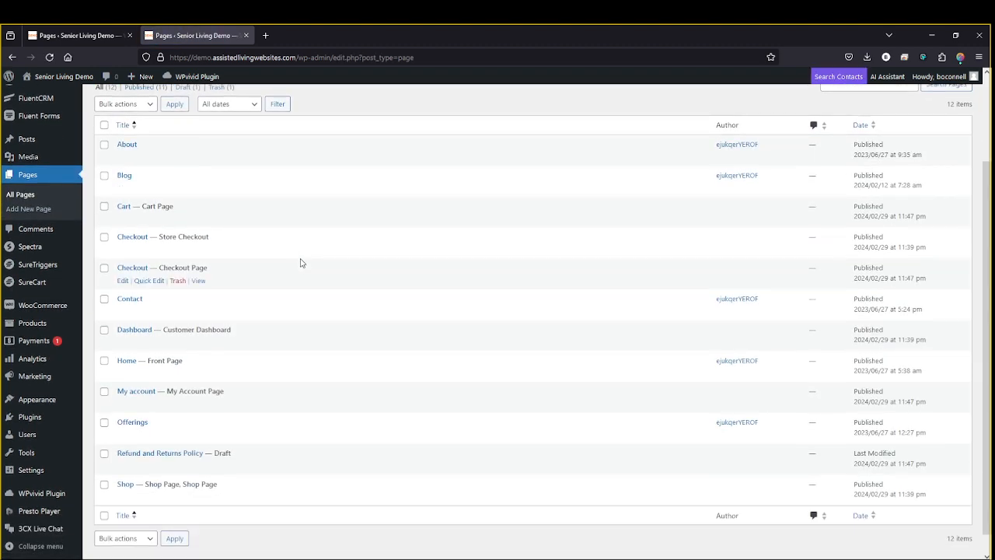
{"action": "scroll", "coordinate": [302, 262], "scroll_direction": "up", "scroll_amount": 1}
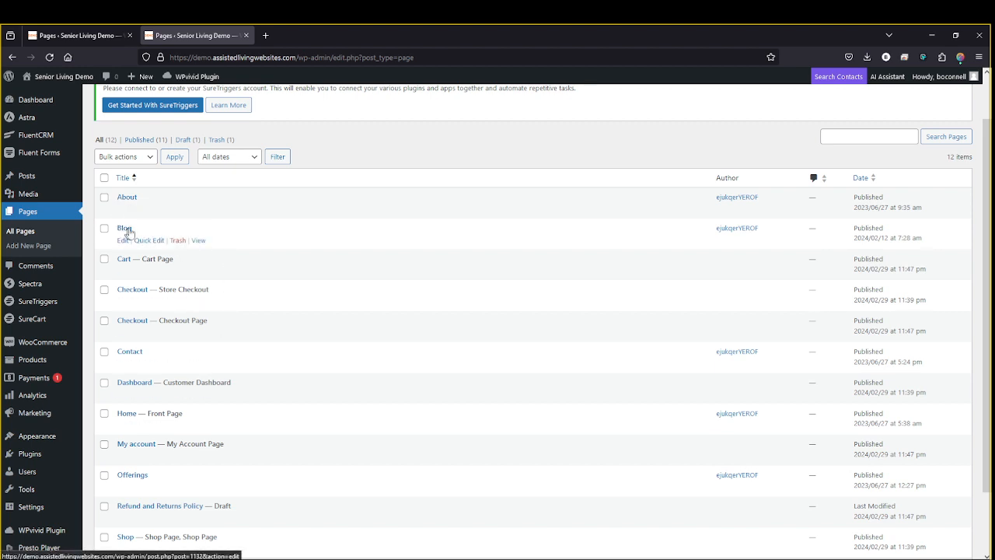
{"action": "scroll", "coordinate": [286, 240], "scroll_direction": "up", "scroll_amount": 1}
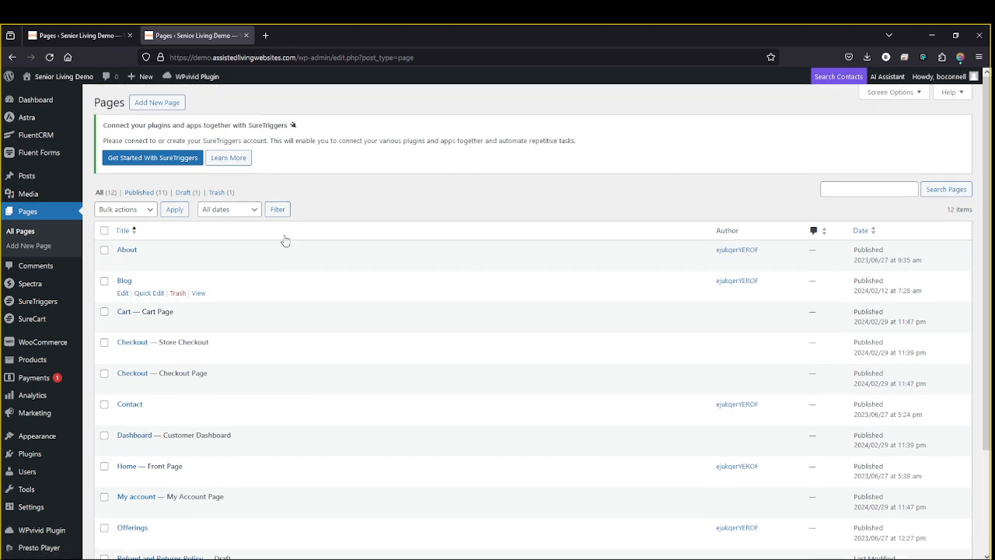
{"action": "left_click", "coordinate": [156, 102]}
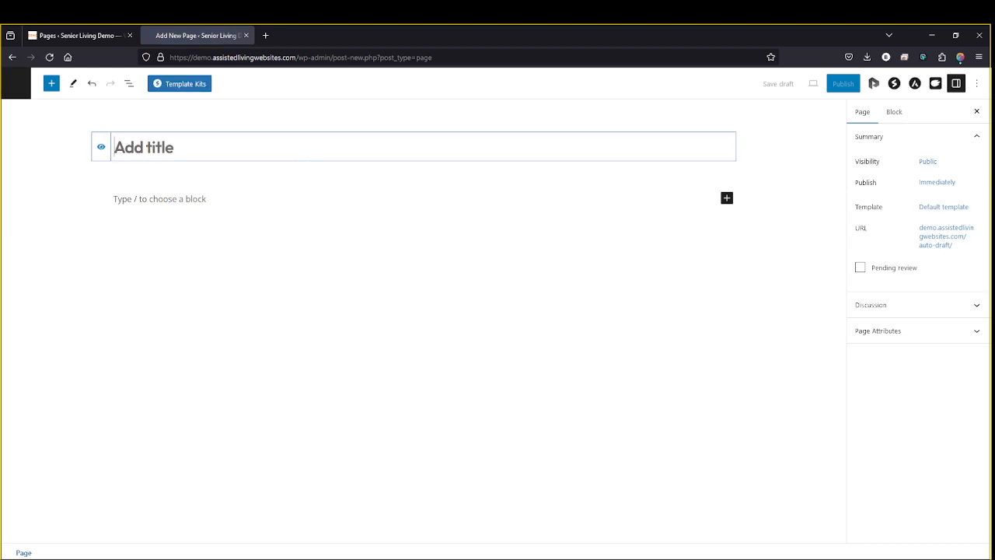
Step: Title the new page "Book a virtual Tour" and disable the title's display on the page
{"action": "type", "text": "Book a virtual"}
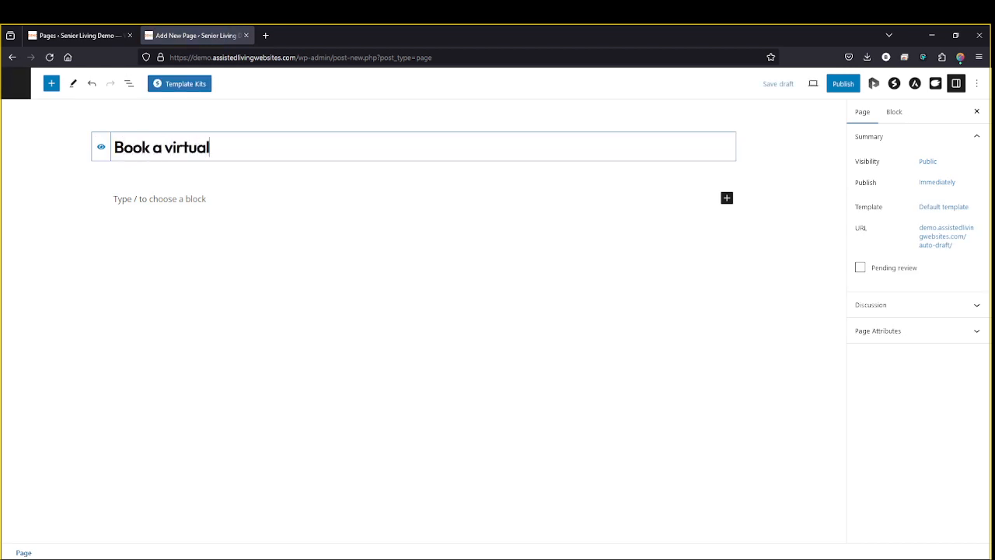
{"action": "type", "text": " Tout"}
{"action": "key", "text": "BackSpace"}
{"action": "type", "text": "r"}
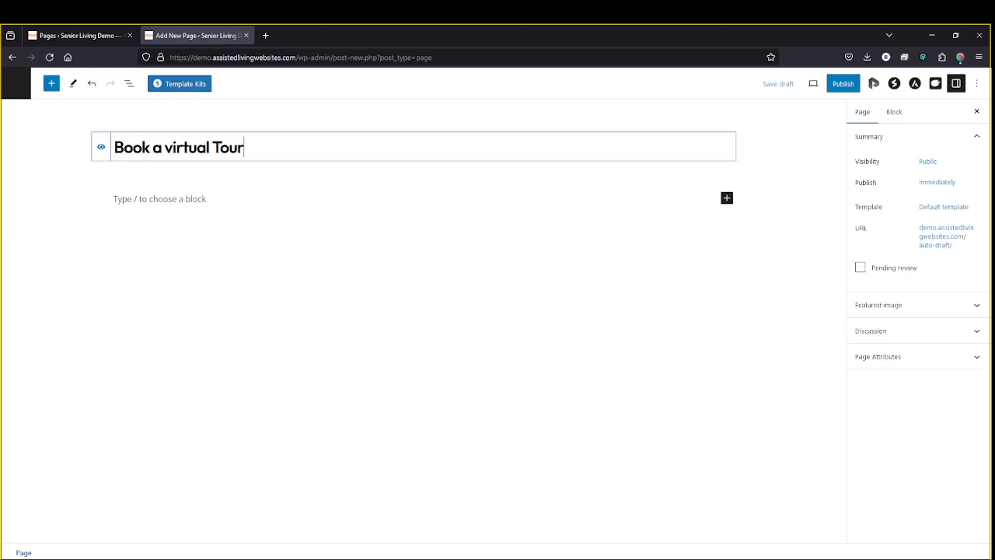
{"action": "left_click", "coordinate": [100, 147]}
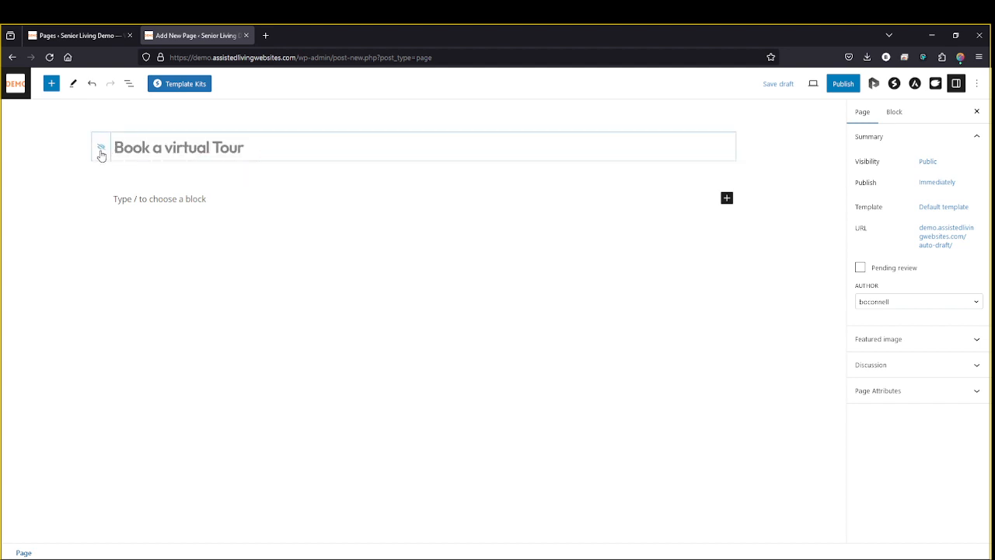
{"action": "left_click", "coordinate": [187, 201]}
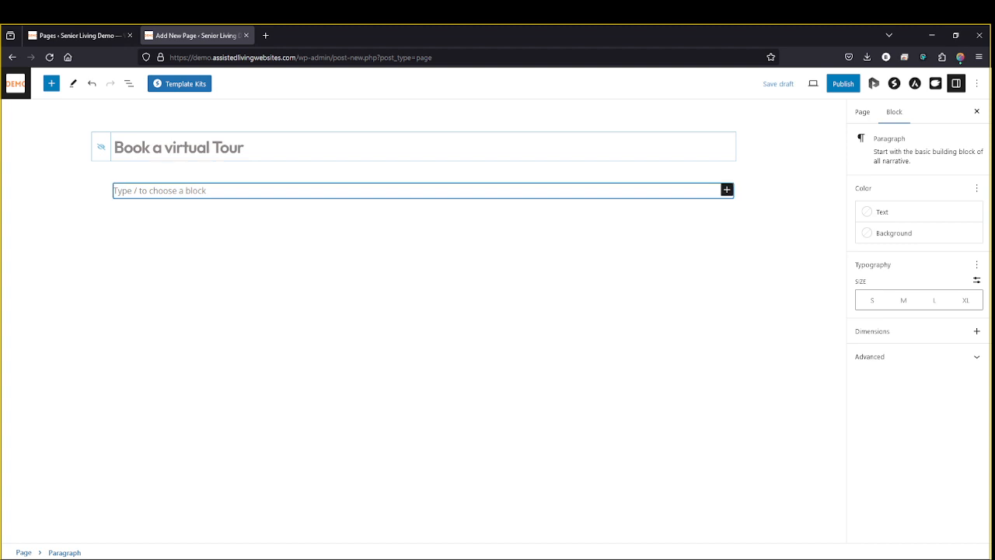
Step: Open the live site in a separate tab and examine the hero banners of the About, Offerings and Blog pages
{"action": "left_click", "coordinate": [85, 36]}
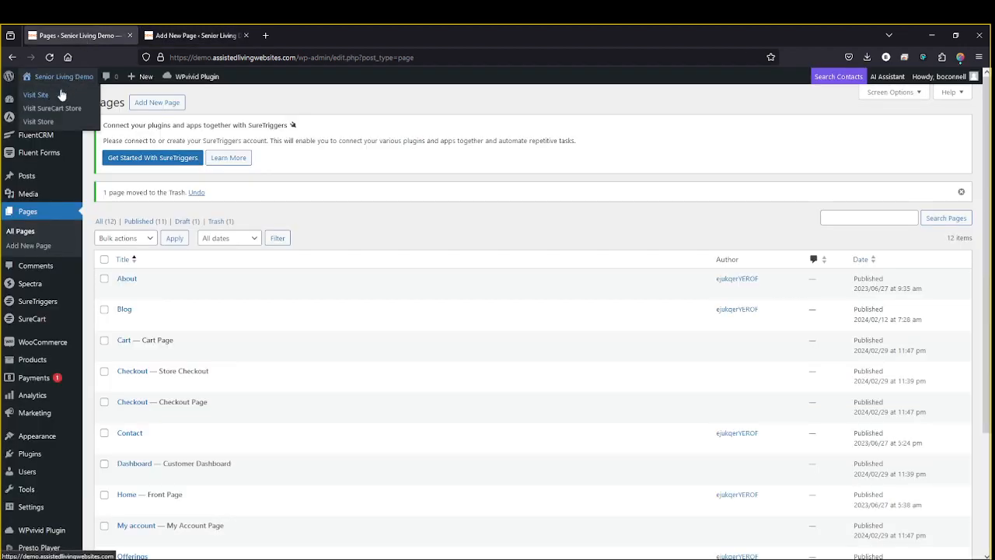
{"action": "middle_click", "coordinate": [62, 94]}
{"action": "left_click", "coordinate": [204, 35]}
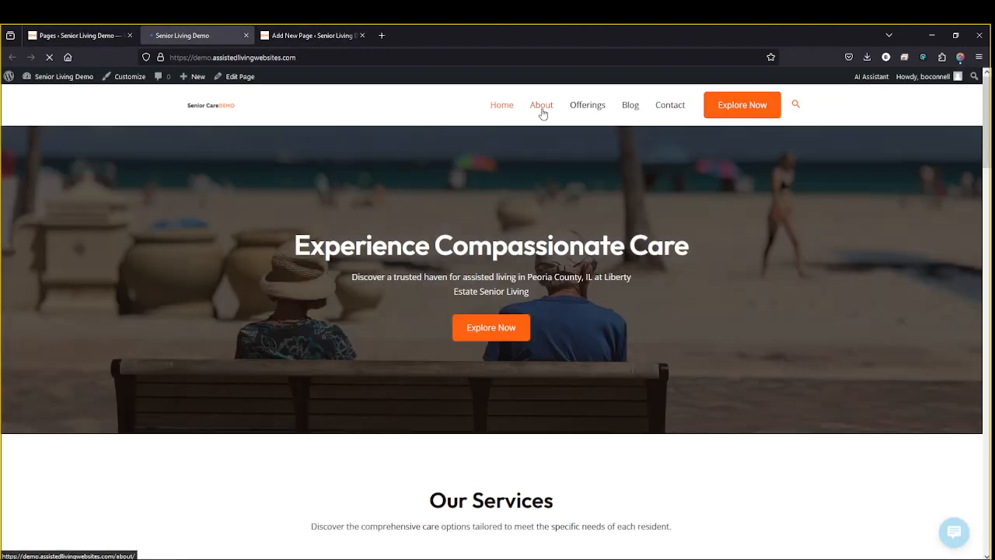
{"action": "left_click", "coordinate": [543, 113]}
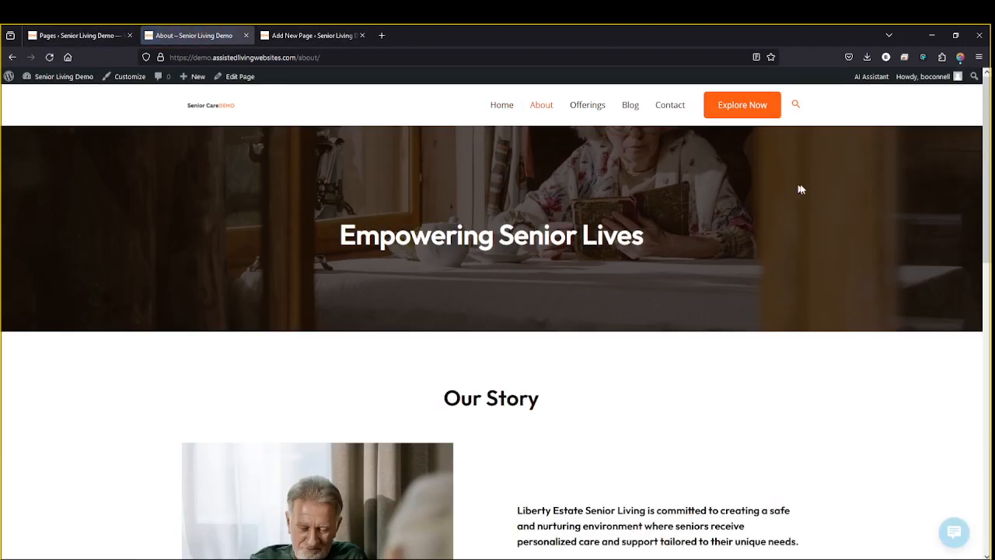
{"action": "left_click_drag", "start_coordinate": [319, 230], "coordinate": [647, 249]}
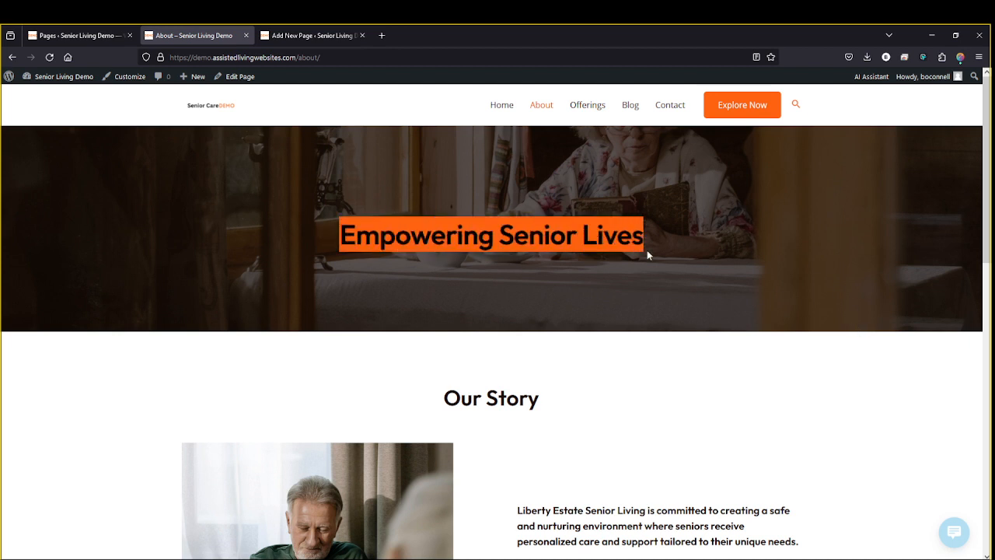
{"action": "left_click", "coordinate": [715, 248]}
{"action": "left_click", "coordinate": [584, 106]}
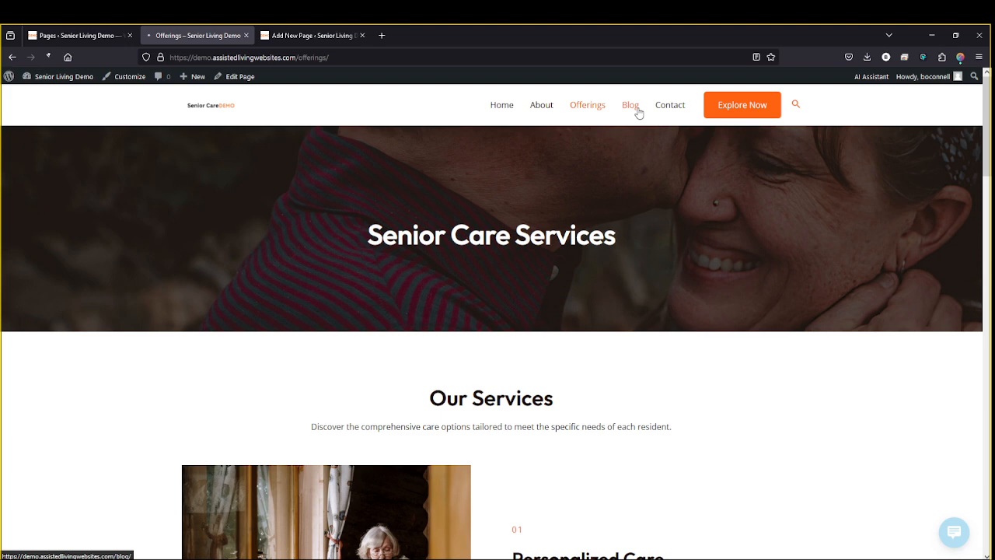
{"action": "left_click", "coordinate": [630, 106]}
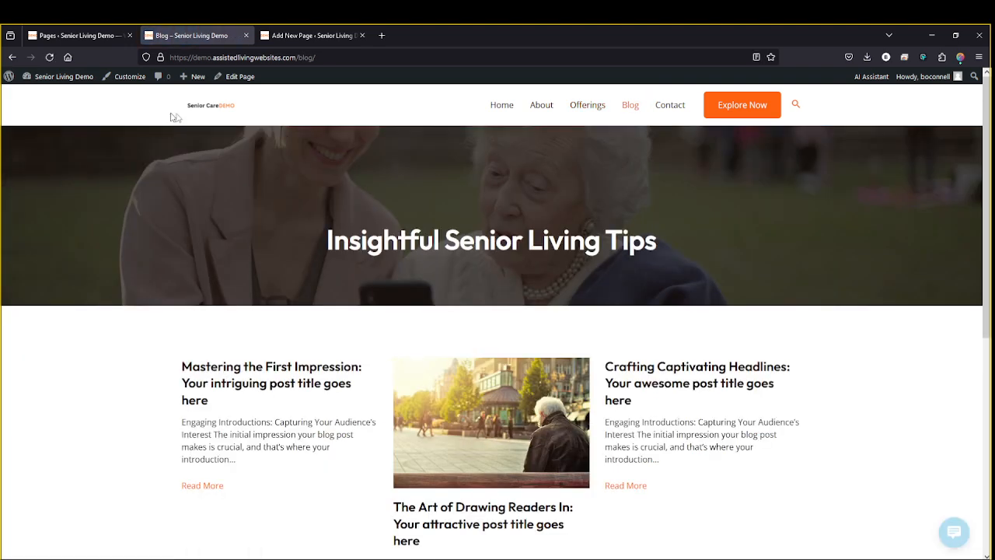
Step: Return to the new page's editor and insert the Hero Section pattern from the Banners category
{"action": "left_click", "coordinate": [297, 36]}
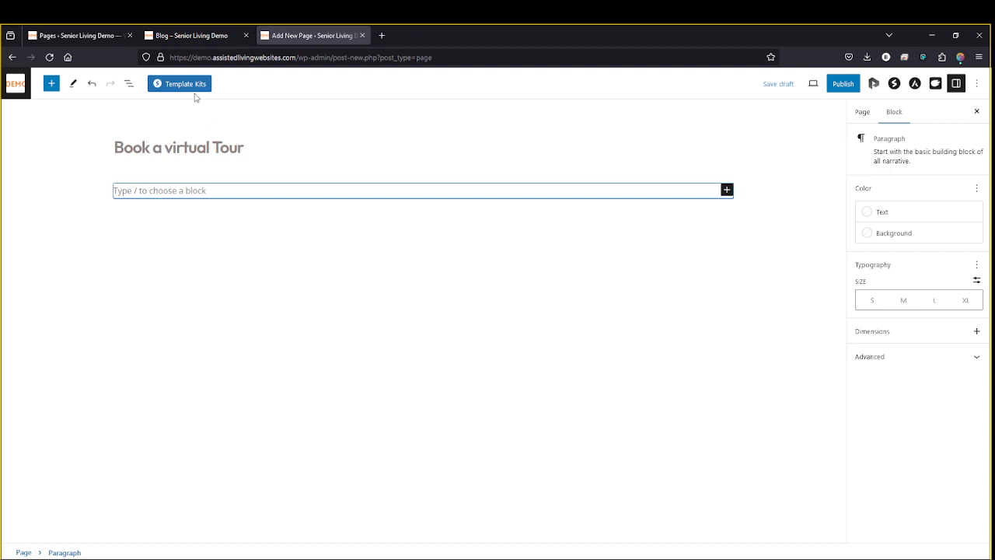
{"action": "left_click", "coordinate": [51, 83]}
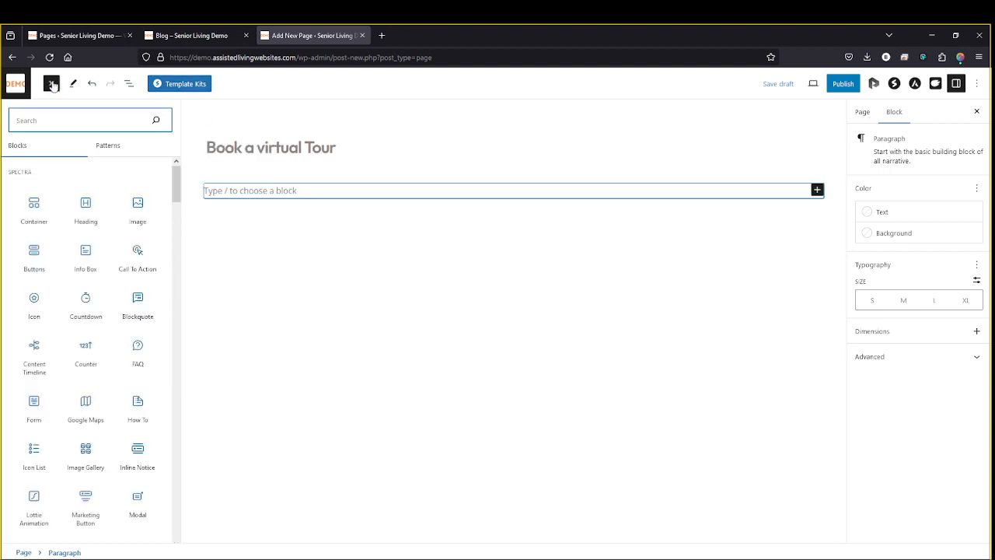
{"action": "left_click", "coordinate": [84, 151]}
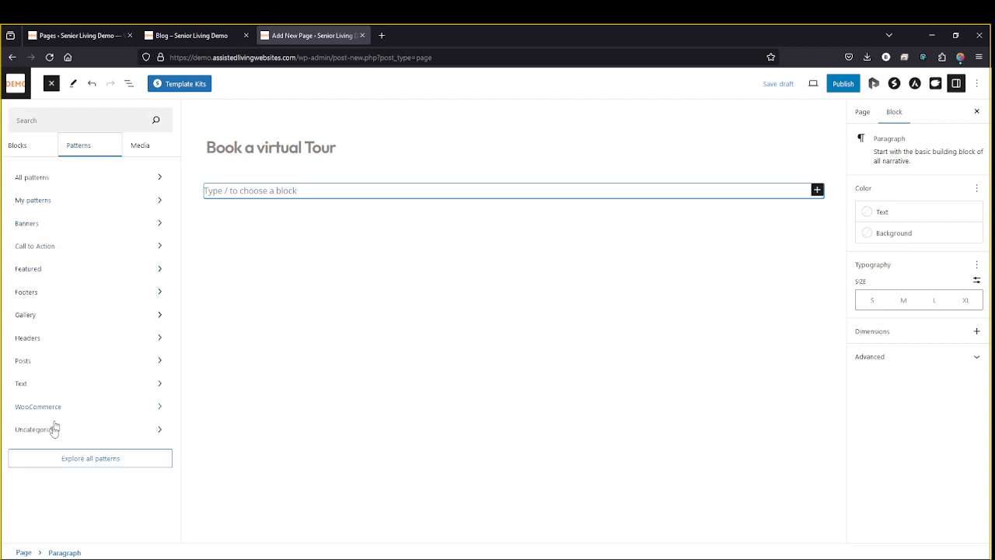
{"action": "left_click", "coordinate": [47, 226]}
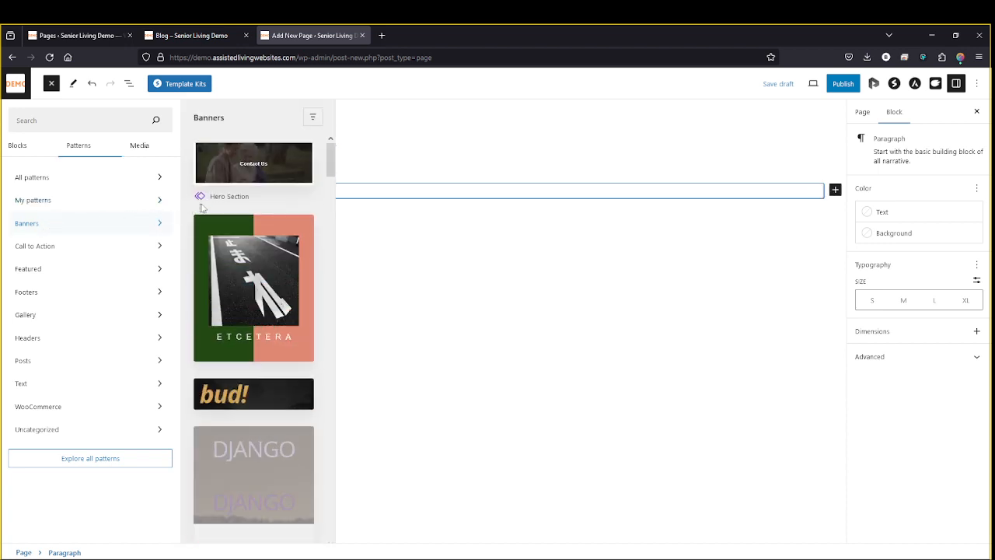
{"action": "left_click", "coordinate": [238, 162]}
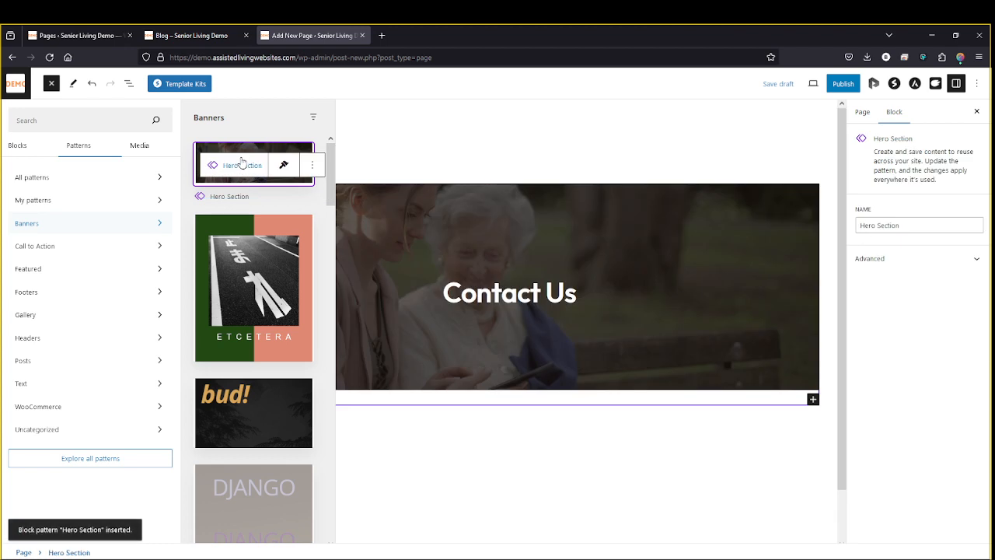
{"action": "left_click", "coordinate": [495, 176]}
{"action": "left_click", "coordinate": [467, 224]}
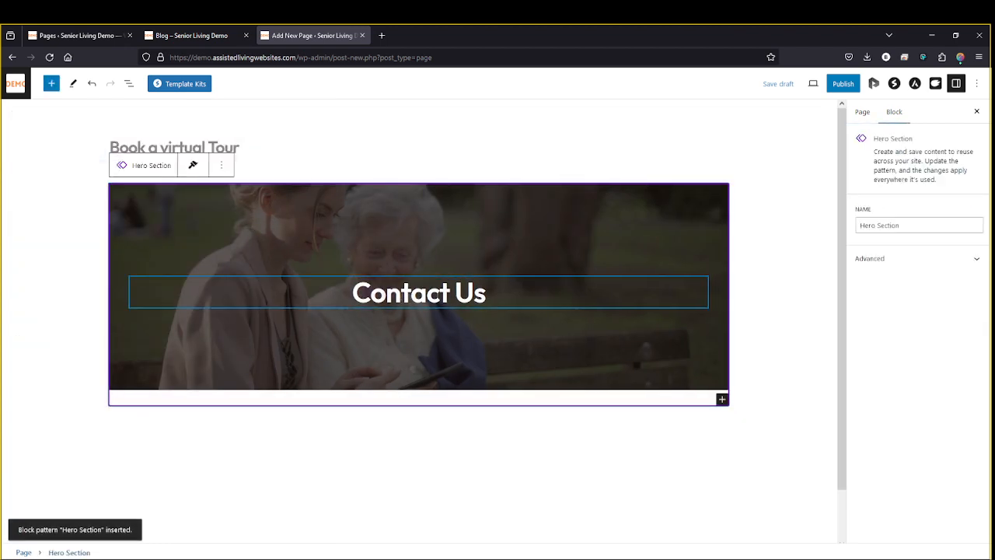
Step: Replace the hero banner's "Contact Us" heading with "Book a Virtual Tour"
{"action": "double_click", "coordinate": [435, 296]}
{"action": "key", "text": "shift+End"}
{"action": "type", "text": "Boo"}
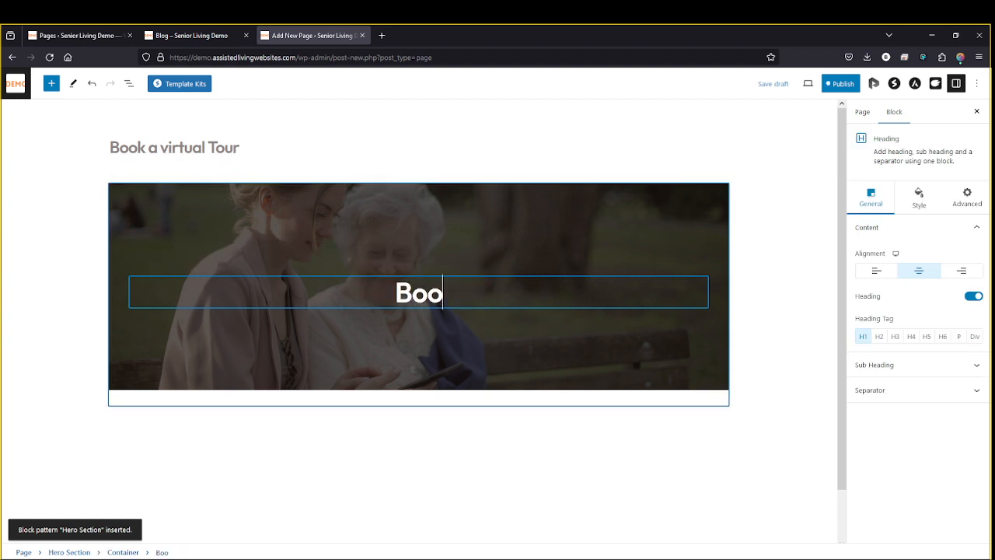
{"action": "type", "text": "k a virtual"}
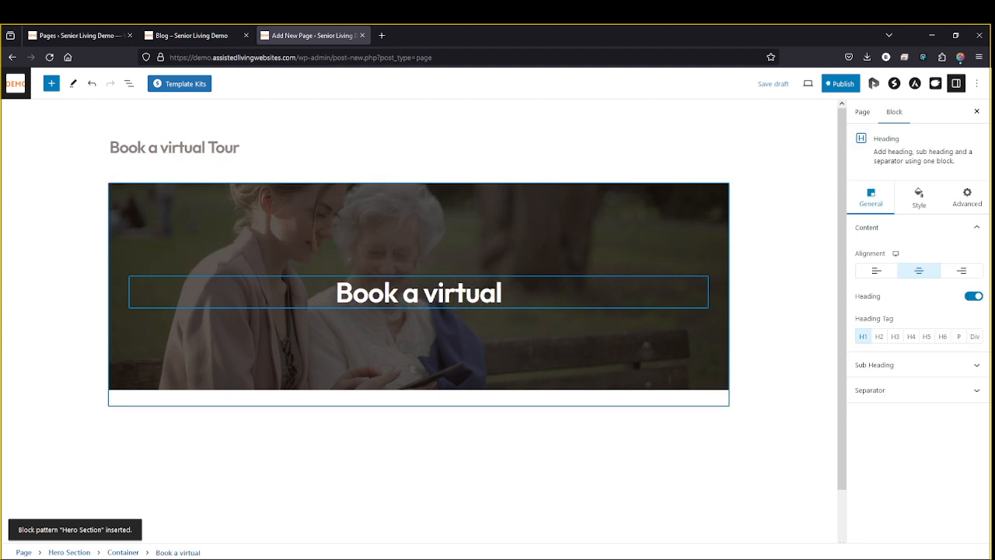
{"action": "type", "text": " Tour"}
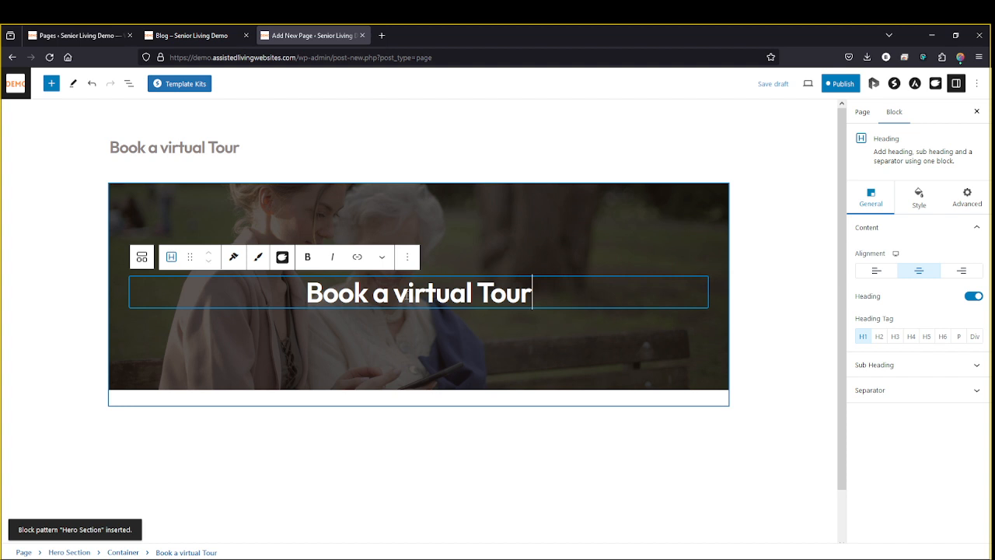
{"action": "key", "text": "BackSpace"}
{"action": "type", "text": "V"}
Step: Save the page and publish it together with the modified Hero Section pattern
{"action": "key", "text": "ctrl+s"}
{"action": "left_click", "coordinate": [487, 464]}
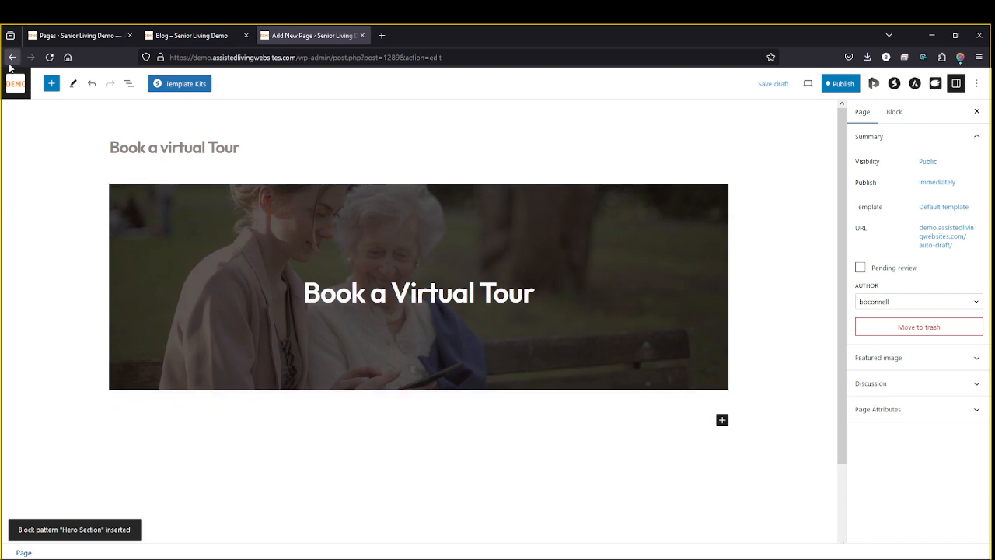
{"action": "left_click", "coordinate": [841, 84]}
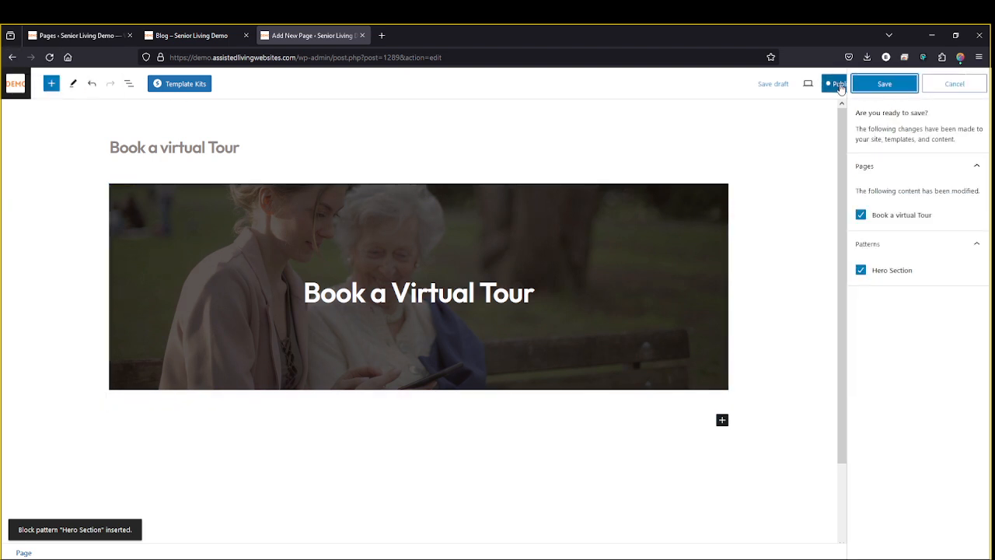
{"action": "left_click", "coordinate": [884, 84]}
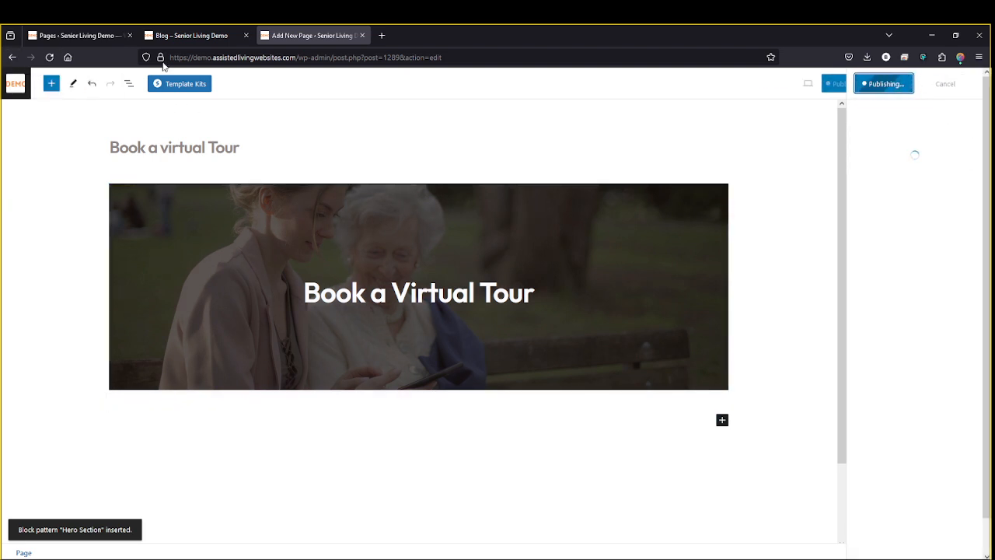
Step: Return to the admin tab, open the Fluent Forms list and locate the Contact Page Form
{"action": "left_click", "coordinate": [56, 37]}
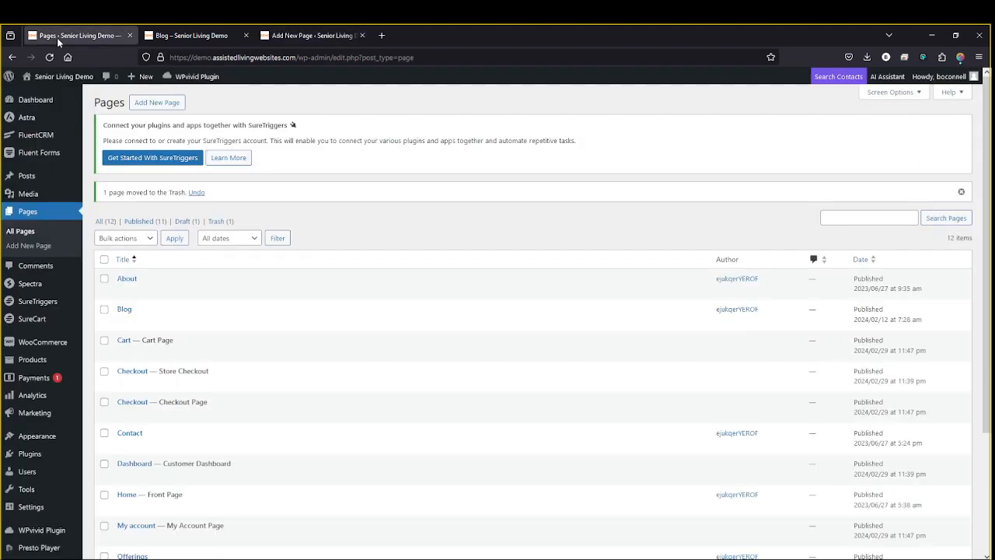
{"action": "mouse_move", "coordinate": [33, 156]}
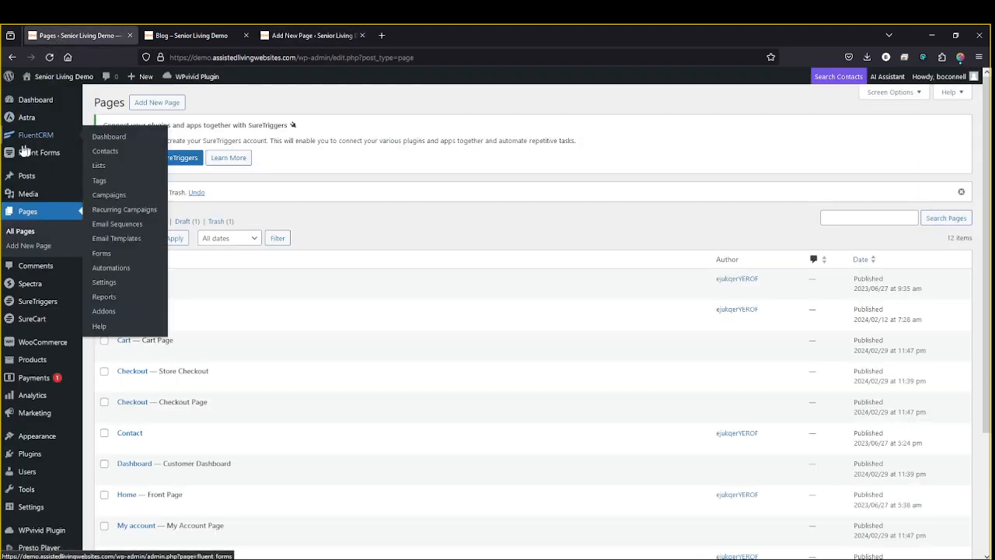
{"action": "left_click", "coordinate": [28, 158]}
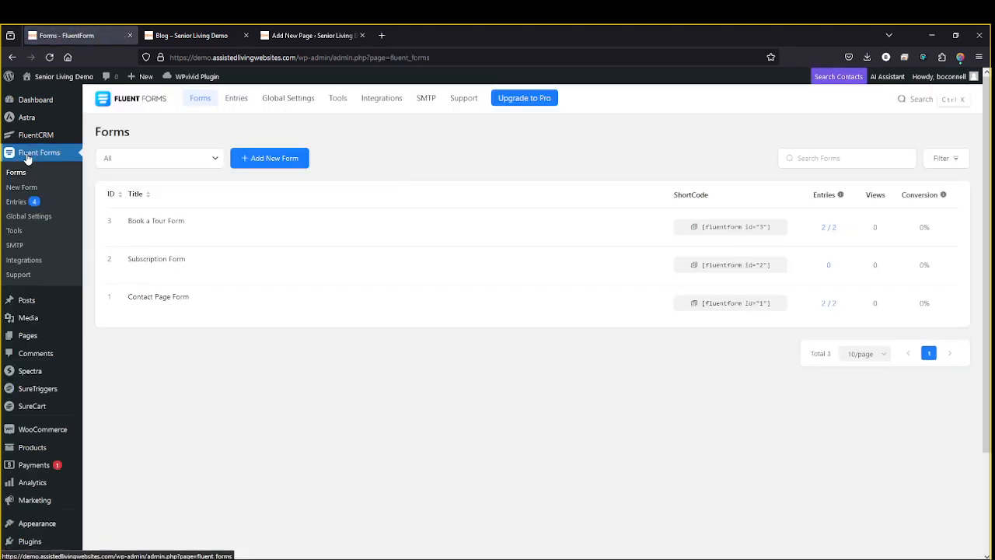
{"action": "left_click_drag", "start_coordinate": [132, 297], "coordinate": [192, 302]}
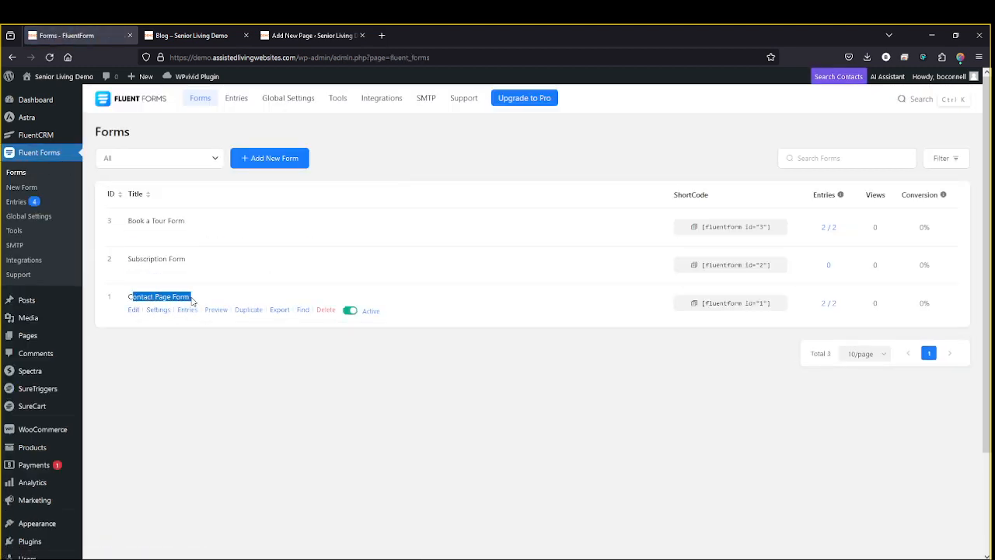
Step: Delete the Book a Tour Form from the forms list and confirm the deletion
{"action": "left_click", "coordinate": [194, 302]}
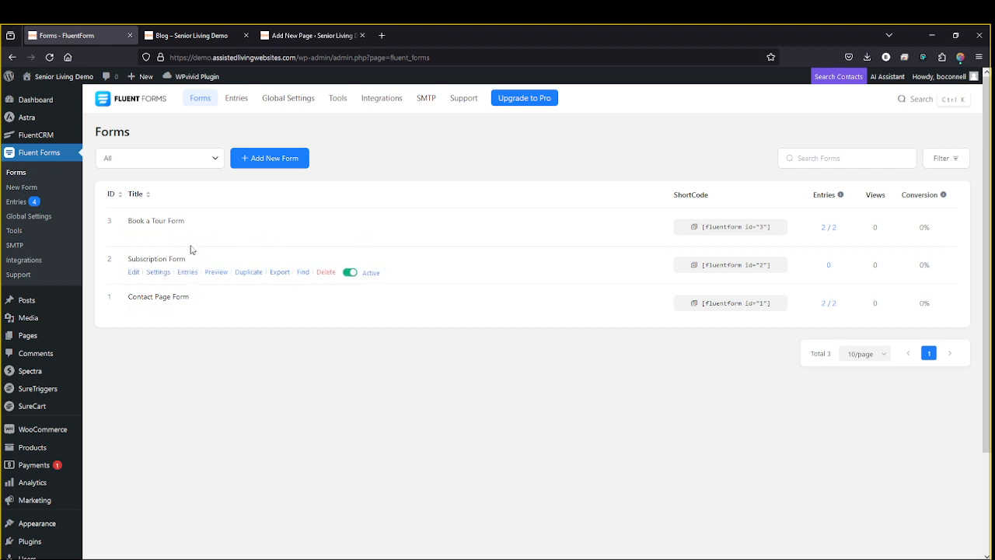
{"action": "left_click_drag", "start_coordinate": [192, 222], "coordinate": [141, 221]}
{"action": "left_click", "coordinate": [409, 154]}
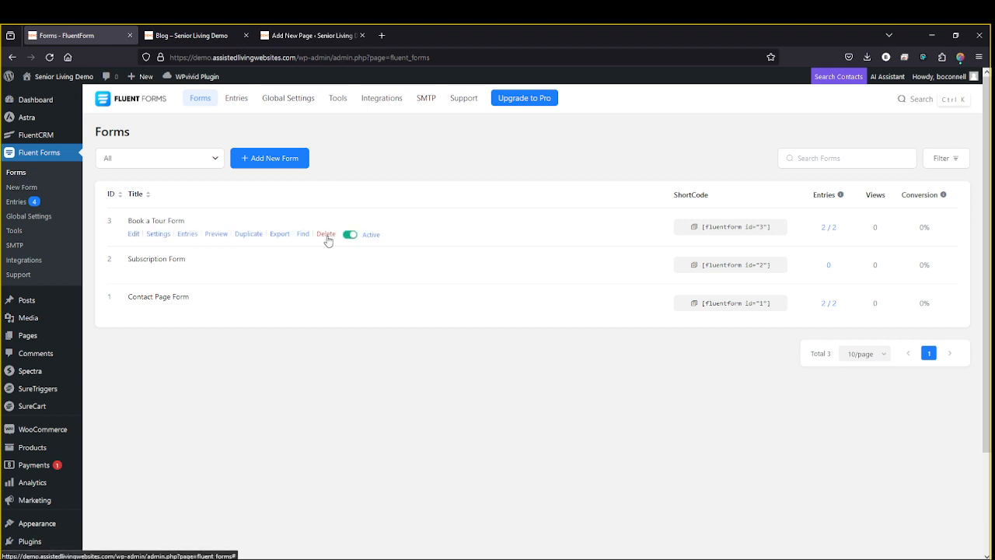
{"action": "left_click", "coordinate": [327, 234]}
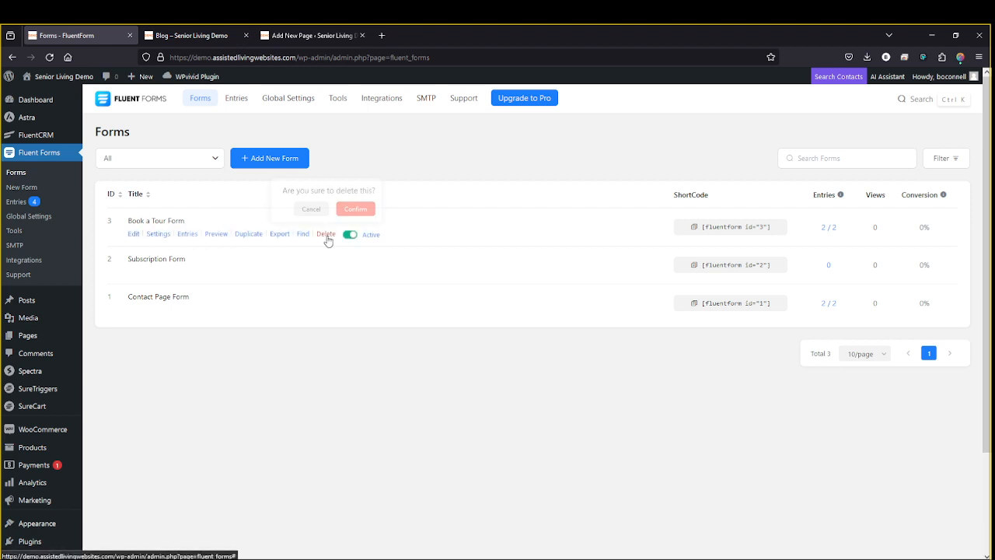
{"action": "left_click", "coordinate": [356, 207]}
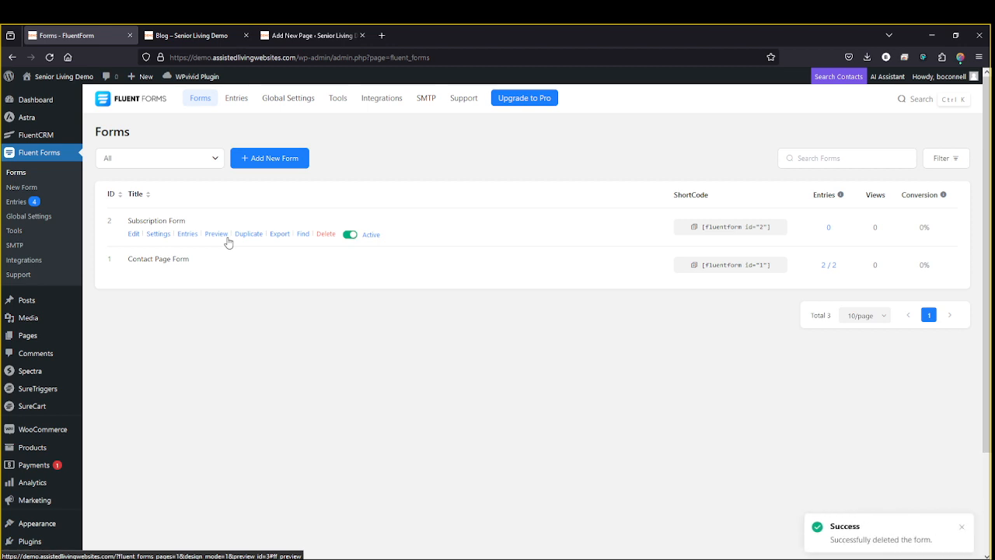
Step: Create a new blank form and add Name Fields with first and last name to it
{"action": "left_click", "coordinate": [258, 163]}
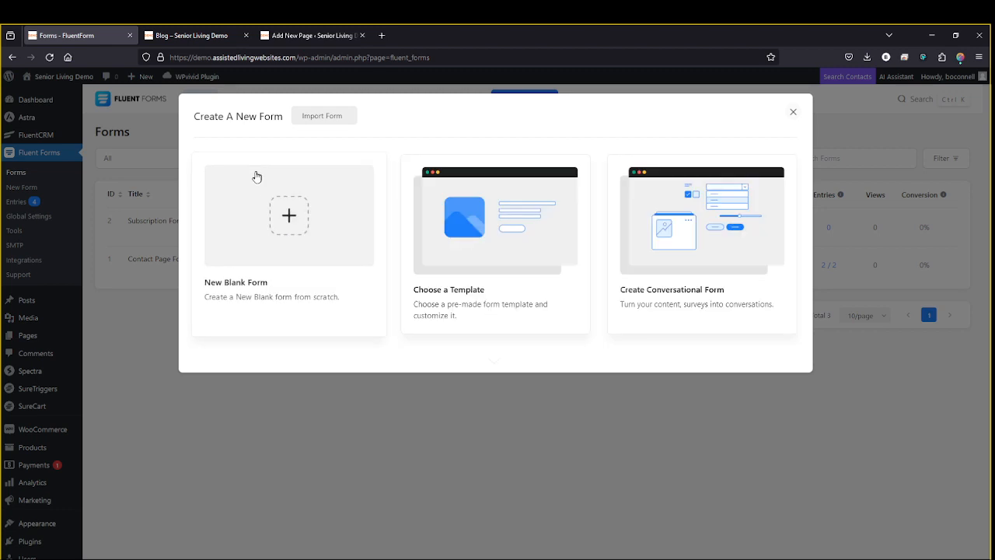
{"action": "left_click", "coordinate": [280, 241]}
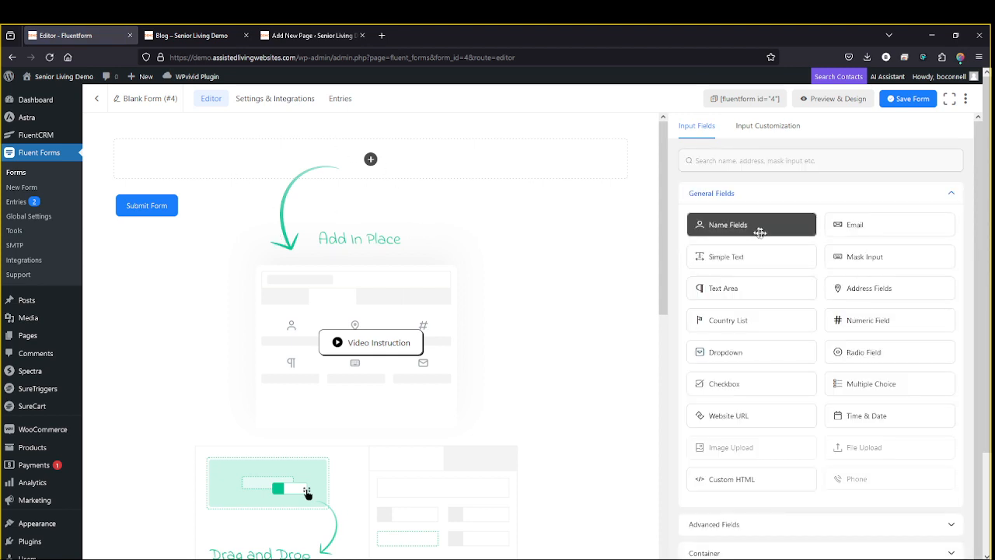
{"action": "left_click", "coordinate": [371, 161]}
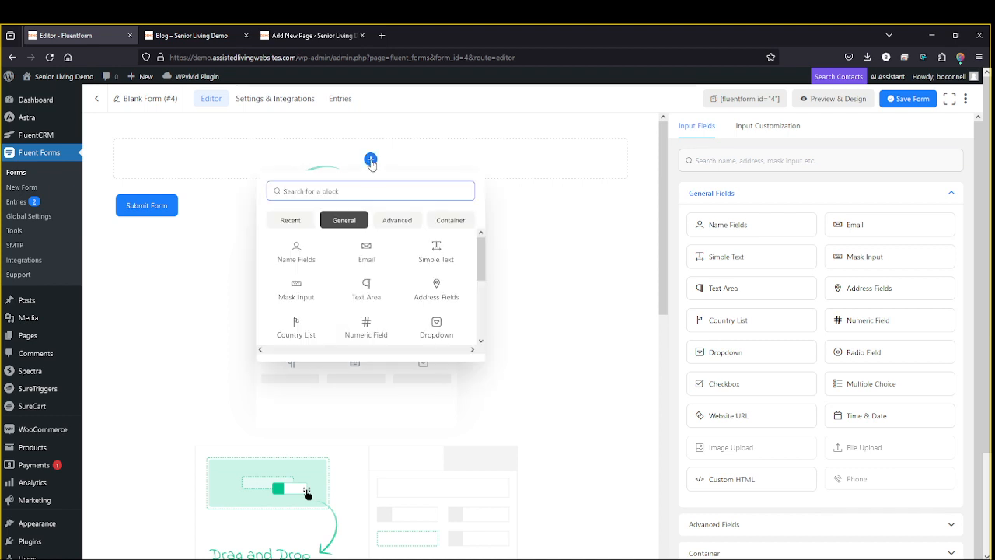
{"action": "left_click", "coordinate": [297, 256]}
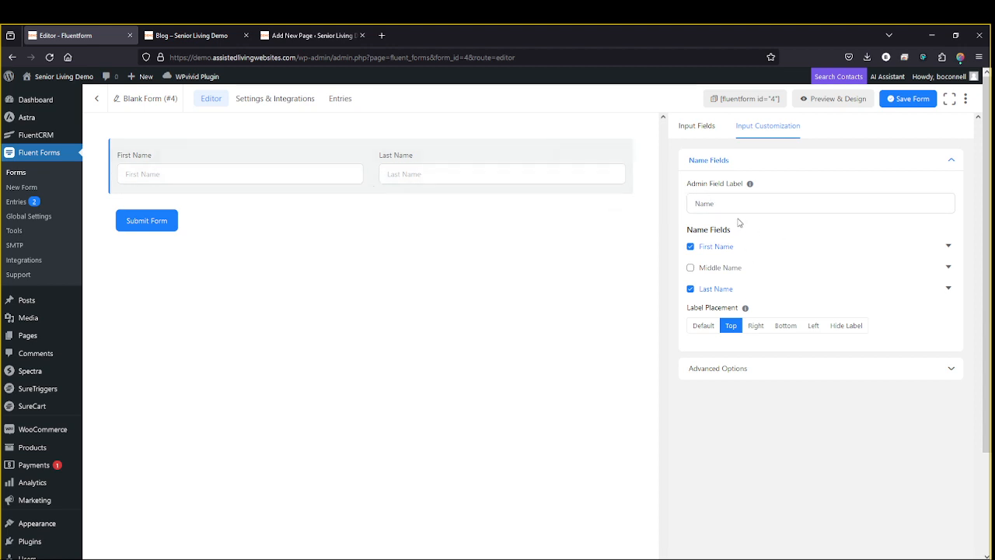
{"action": "left_click", "coordinate": [691, 289]}
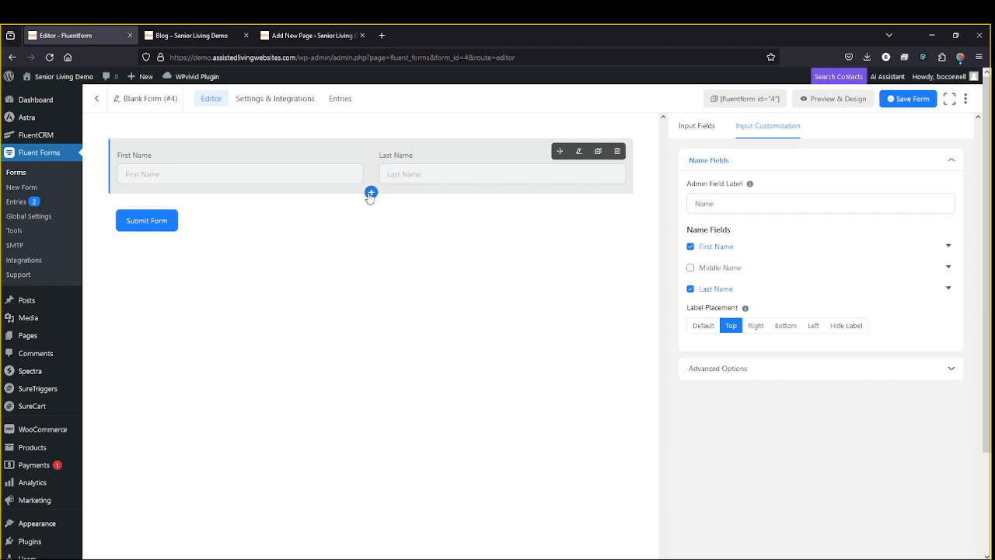
Step: Add an Email field below the name fields and make it required
{"action": "left_click", "coordinate": [371, 192]}
{"action": "left_click", "coordinate": [364, 285]}
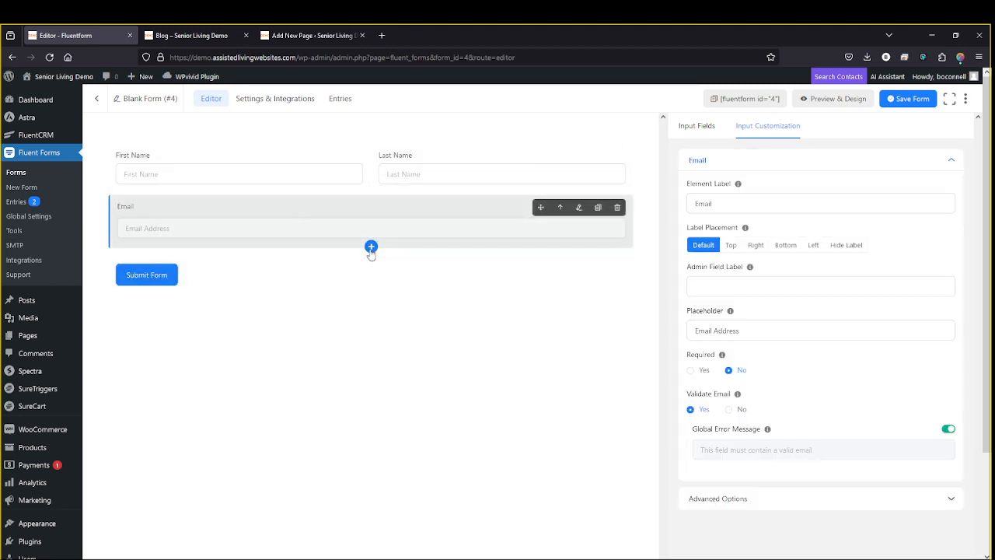
{"action": "left_click", "coordinate": [371, 246]}
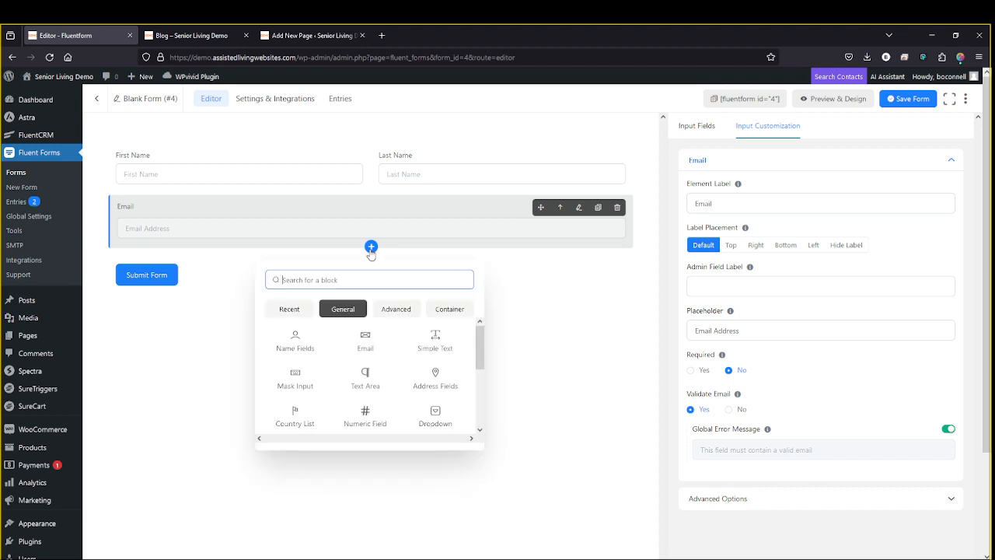
{"action": "left_click", "coordinate": [692, 373]}
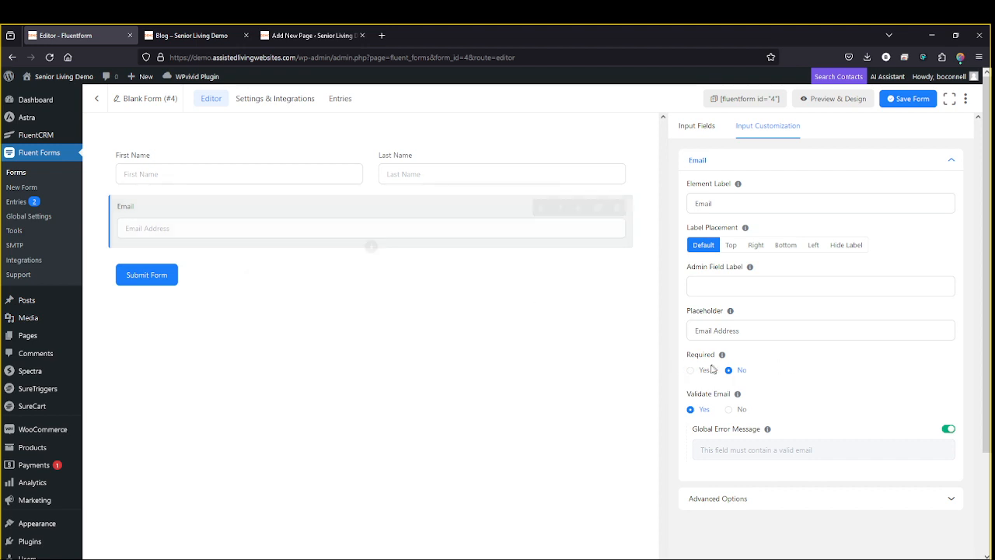
{"action": "left_click", "coordinate": [691, 371]}
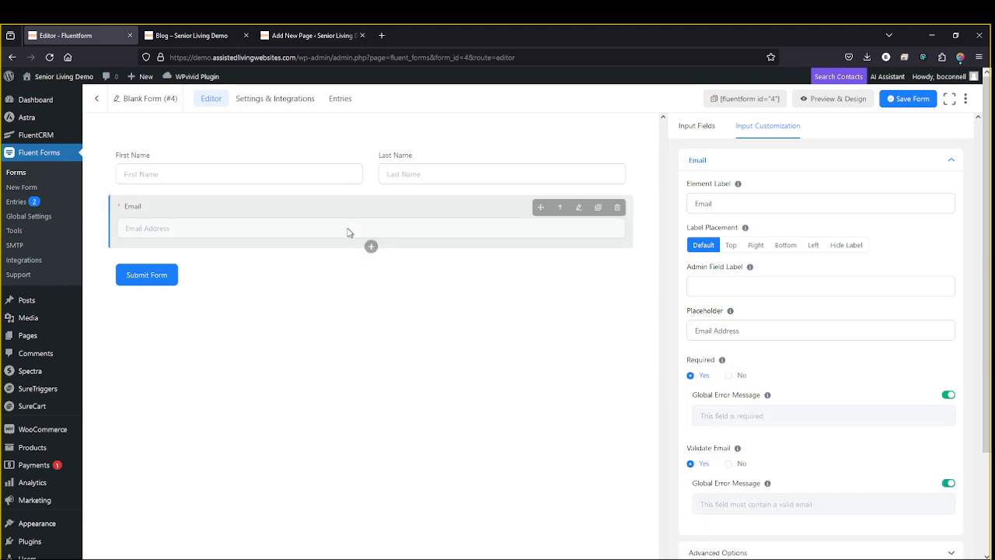
Step: Add a Time & Date field below the Email field and make it required
{"action": "left_click", "coordinate": [372, 247]}
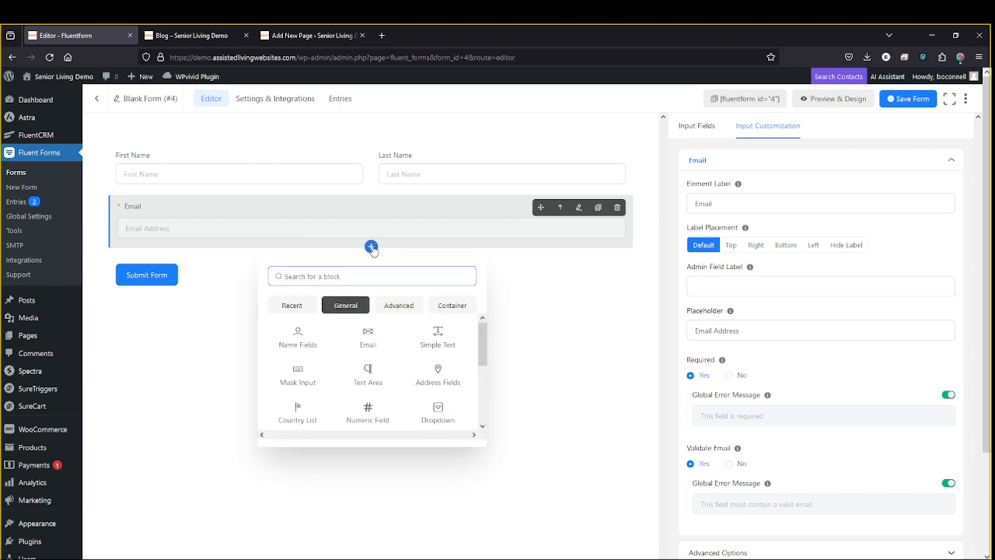
{"action": "type", "text": "tim"}
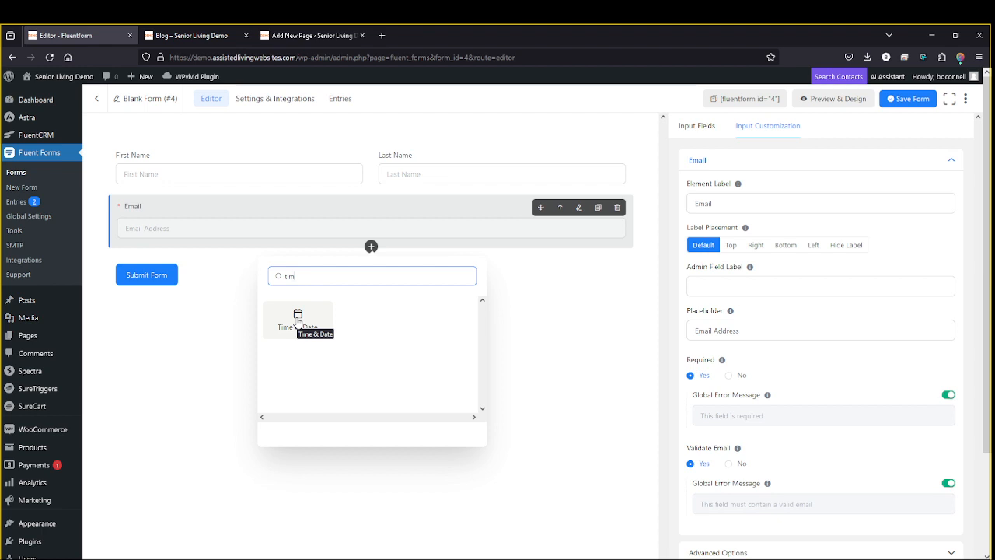
{"action": "left_click", "coordinate": [298, 320]}
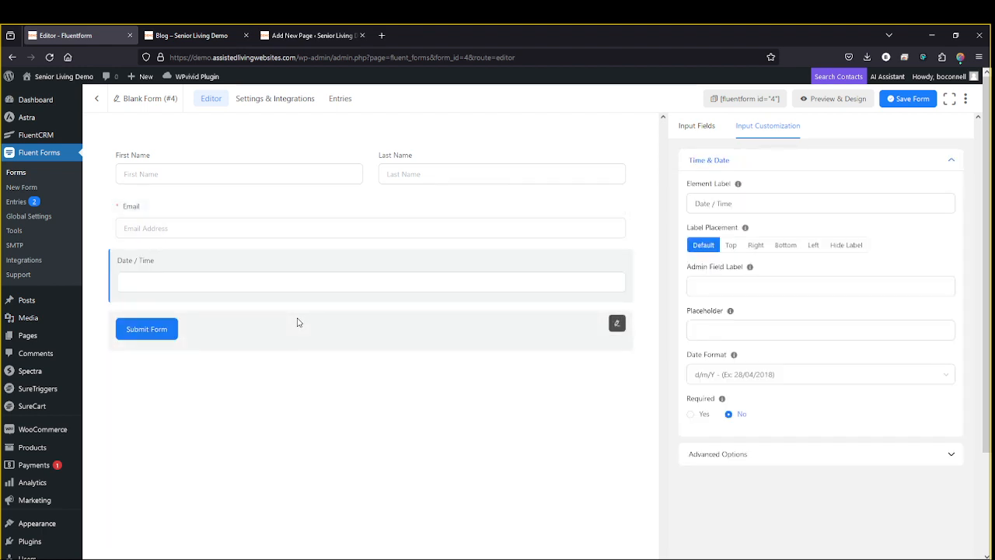
{"action": "left_click", "coordinate": [690, 416]}
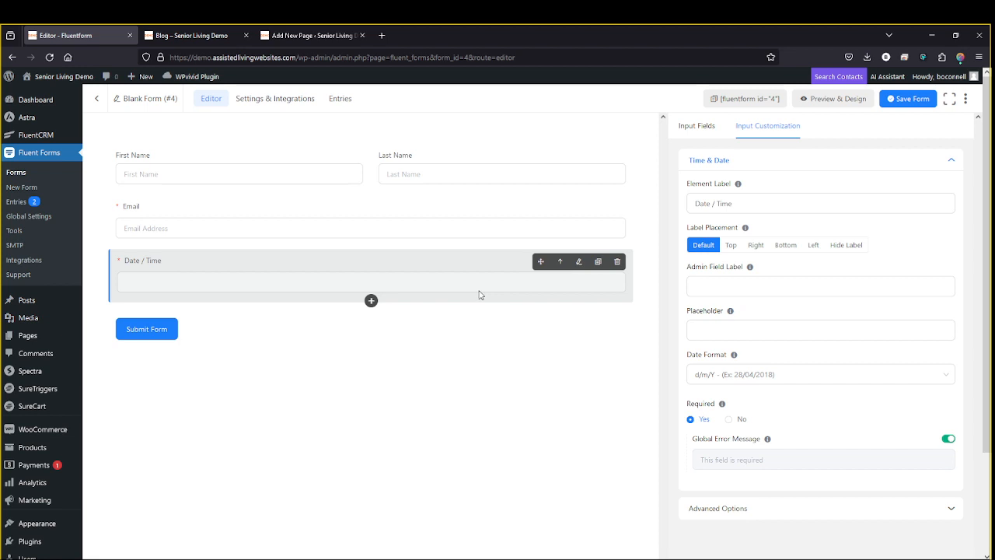
Step: Add a Text Area labelled "Your Message" below the Date / Time field and save the form
{"action": "left_click", "coordinate": [371, 300]}
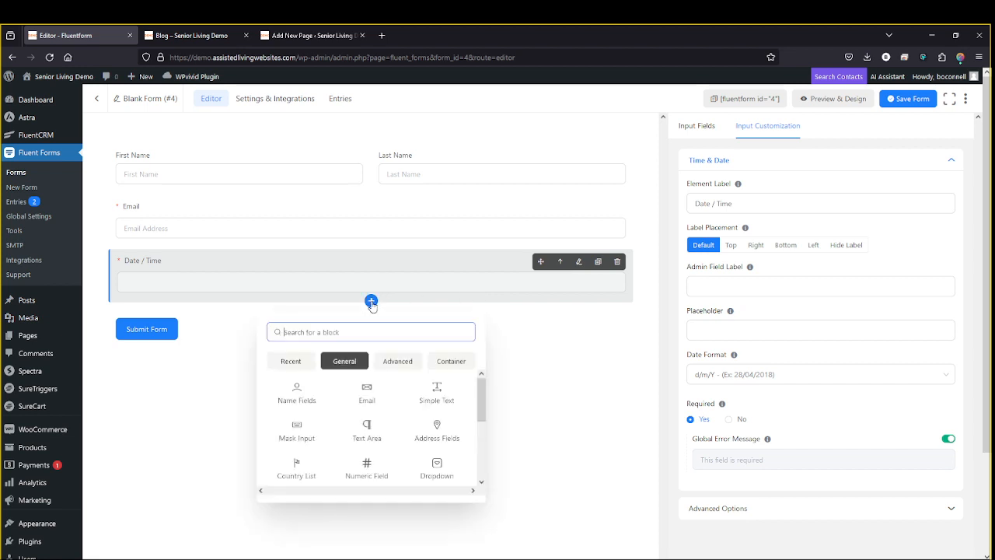
{"action": "left_click", "coordinate": [372, 438]}
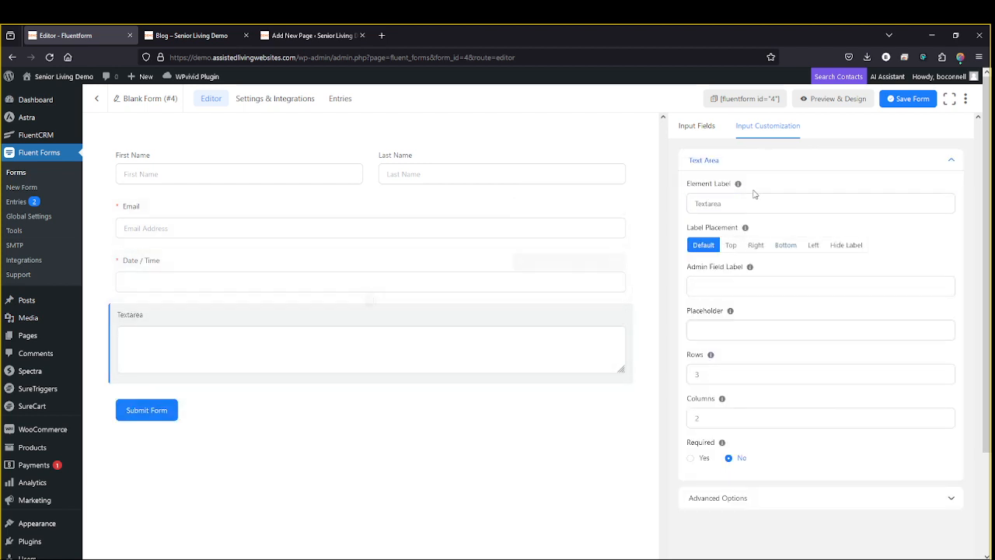
{"action": "left_click", "coordinate": [730, 203]}
{"action": "double_click", "coordinate": [731, 203]}
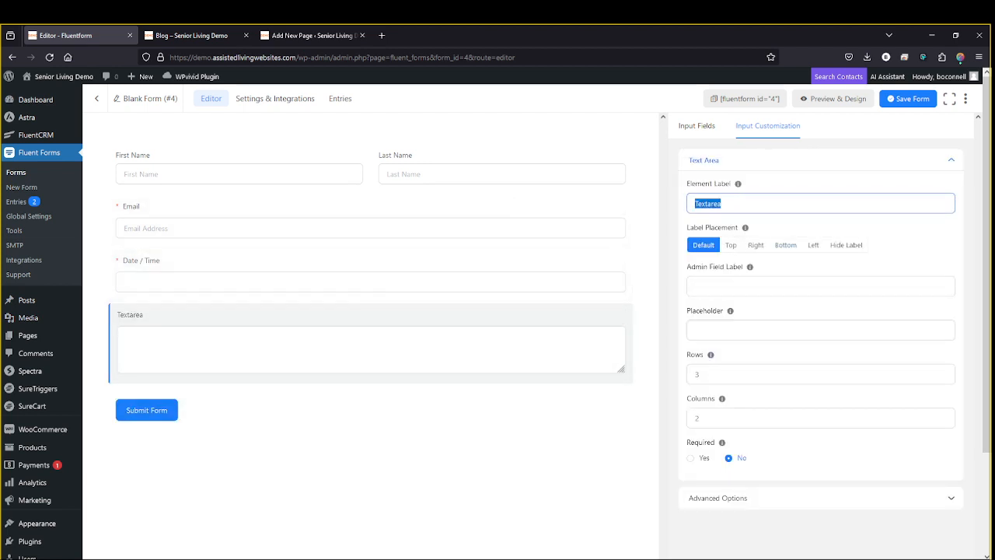
{"action": "type", "text": "Your Message"}
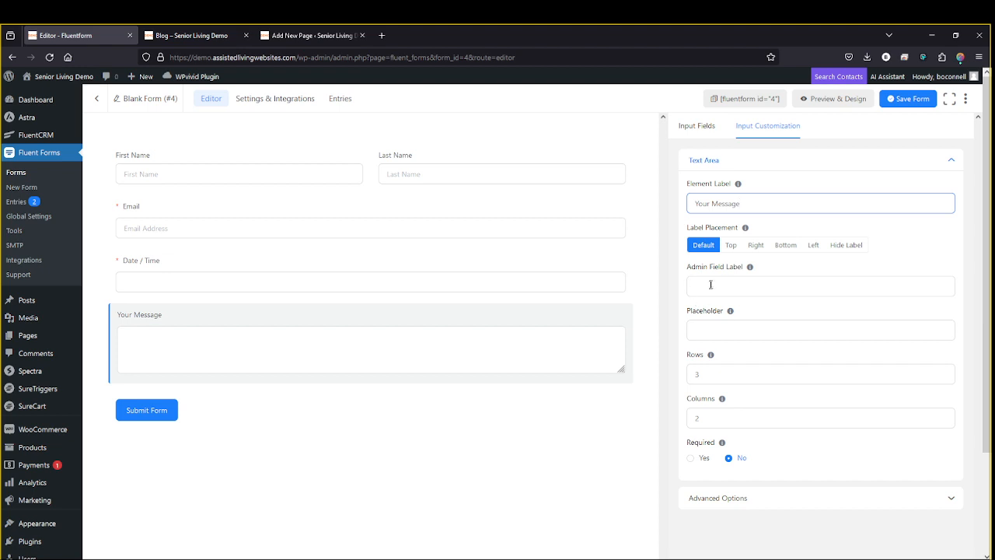
{"action": "left_click", "coordinate": [908, 104]}
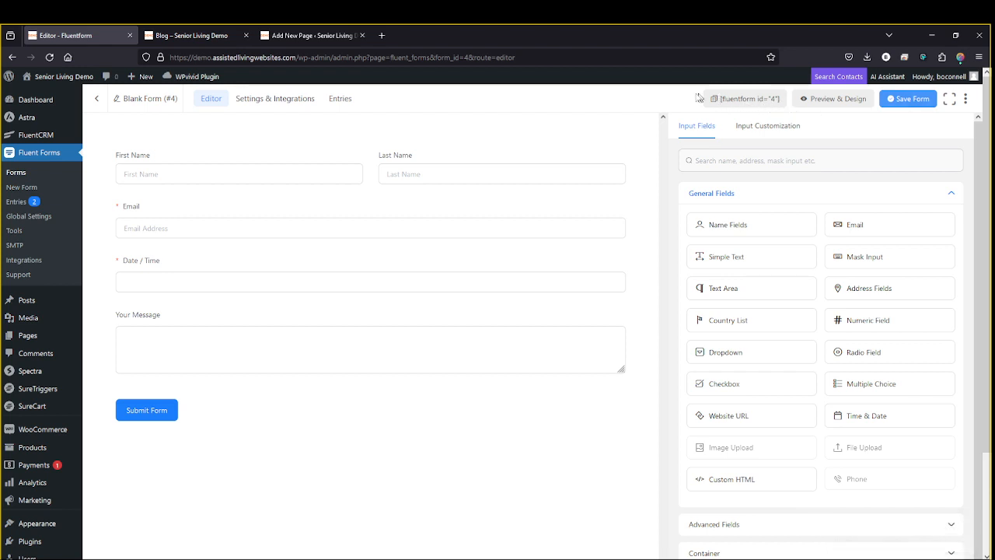
Step: Return to the Book a virtual Tour page editor, reload it and insert a Fluent Forms block below the hero banner
{"action": "left_click", "coordinate": [300, 36]}
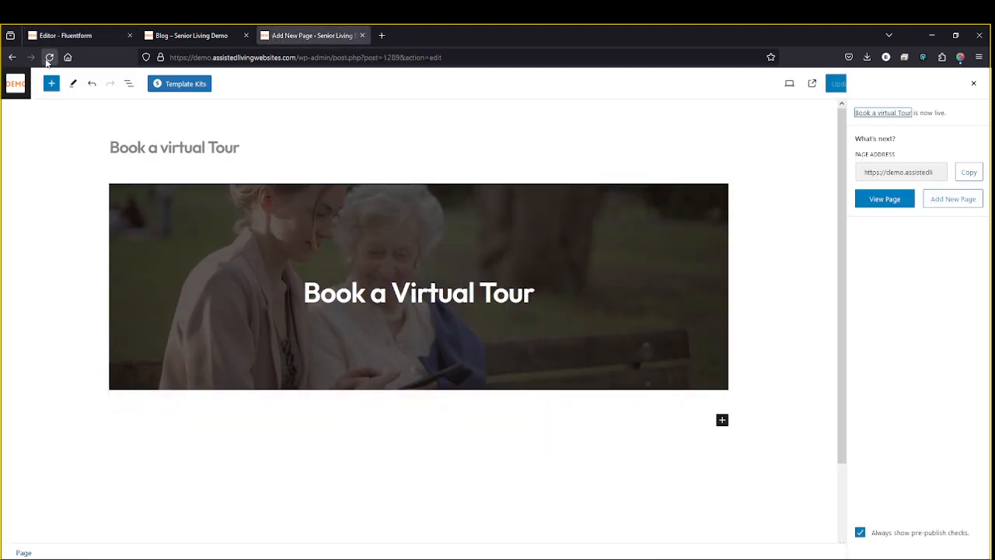
{"action": "left_click", "coordinate": [48, 58]}
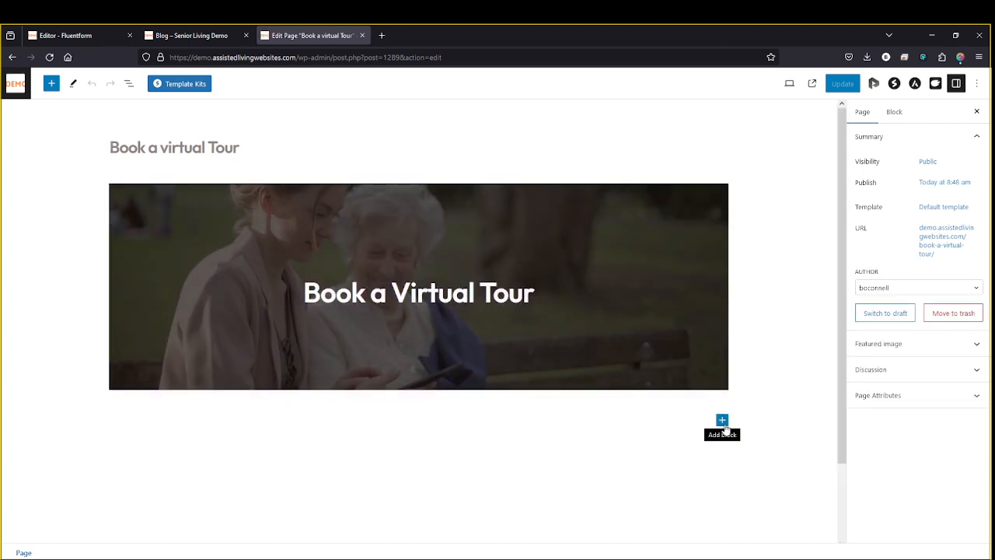
{"action": "left_click", "coordinate": [52, 83]}
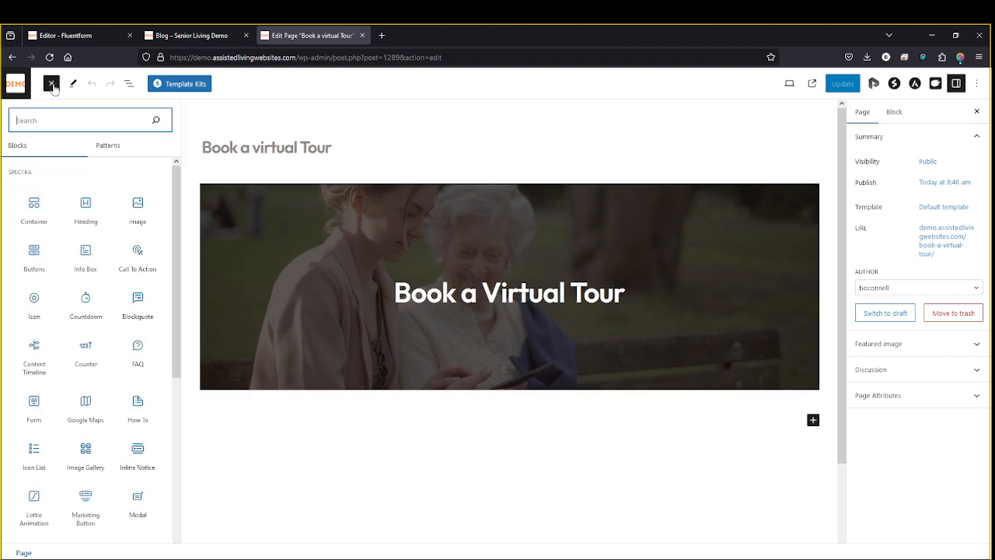
{"action": "type", "text": "form"}
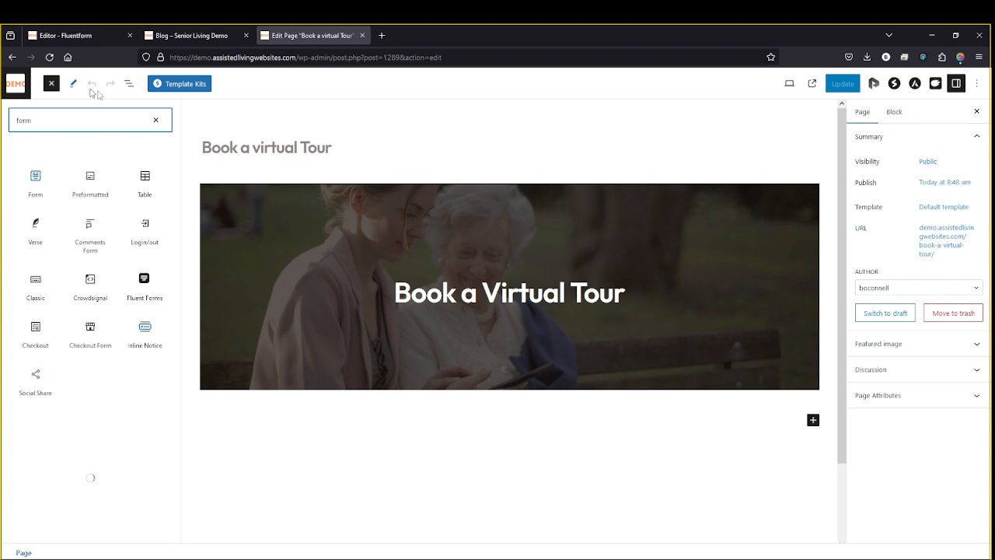
{"action": "left_click", "coordinate": [142, 289]}
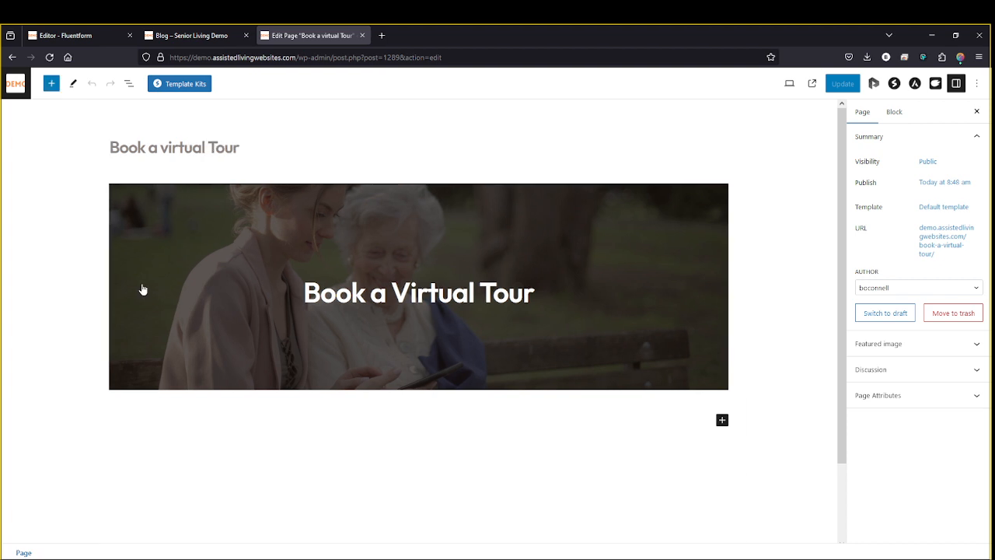
{"action": "left_click", "coordinate": [51, 83]}
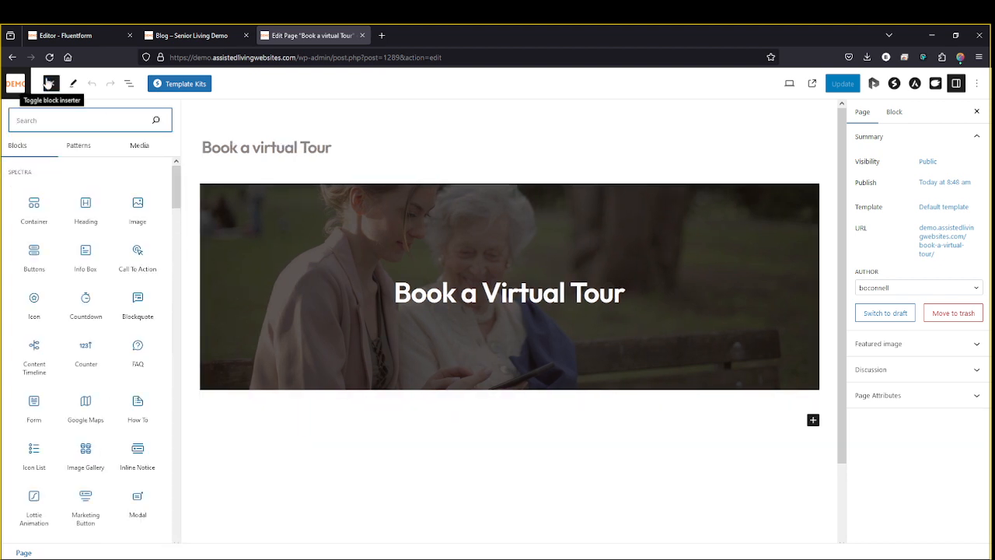
{"action": "type", "text": "flu"}
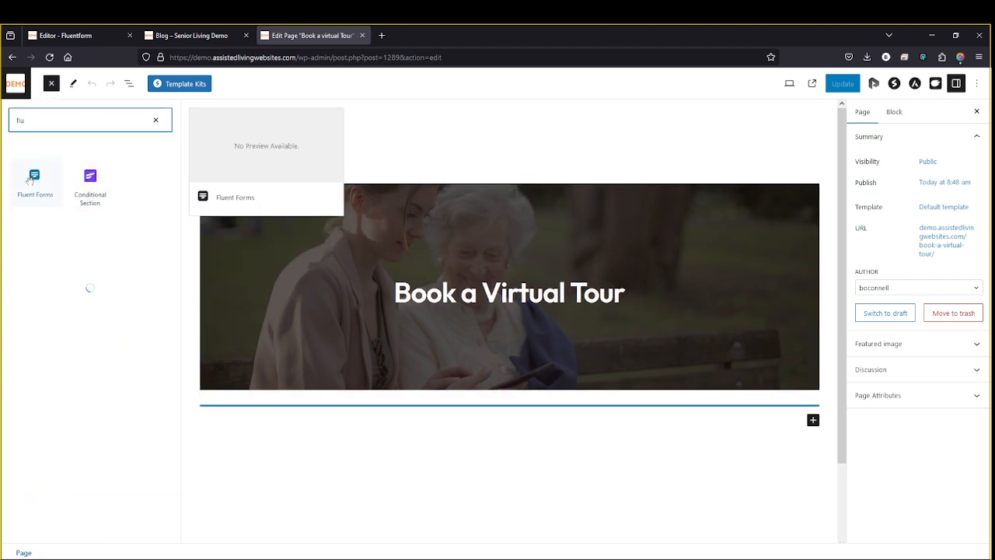
{"action": "left_click", "coordinate": [31, 179]}
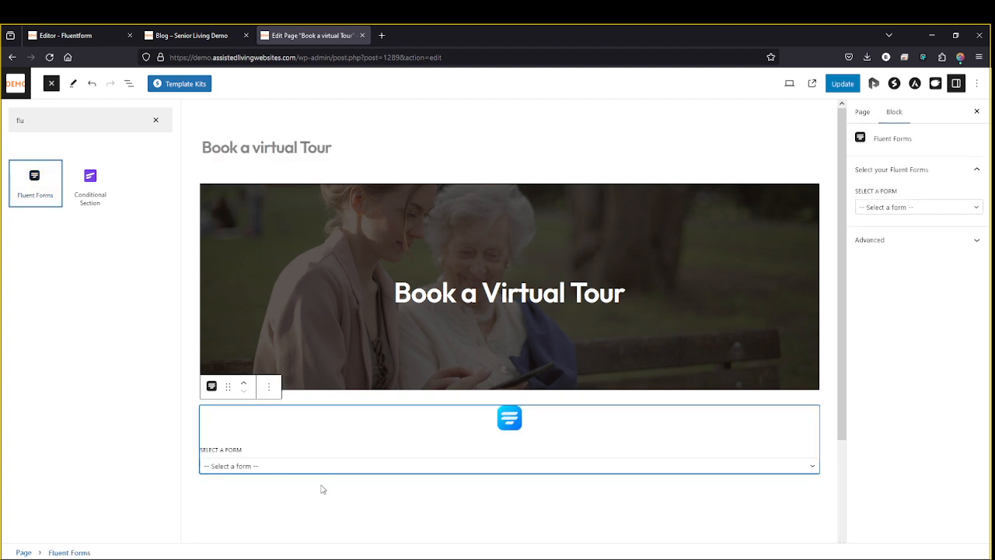
Step: Choose Blank Form (#4) for the Fluent Forms block, check the embedded form and update the page
{"action": "left_click", "coordinate": [264, 465]}
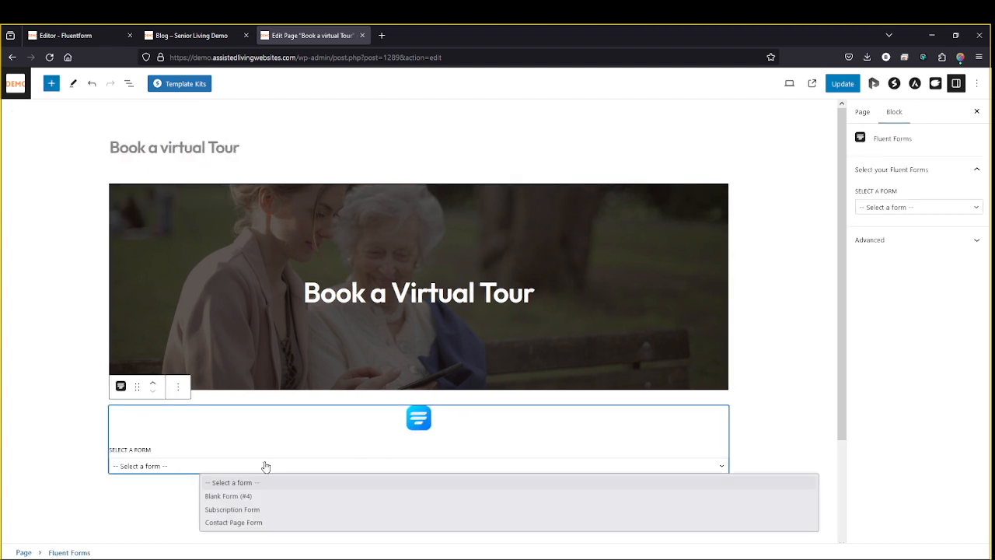
{"action": "left_click", "coordinate": [235, 497]}
{"action": "scroll", "coordinate": [241, 313], "scroll_direction": "down", "scroll_amount": 3}
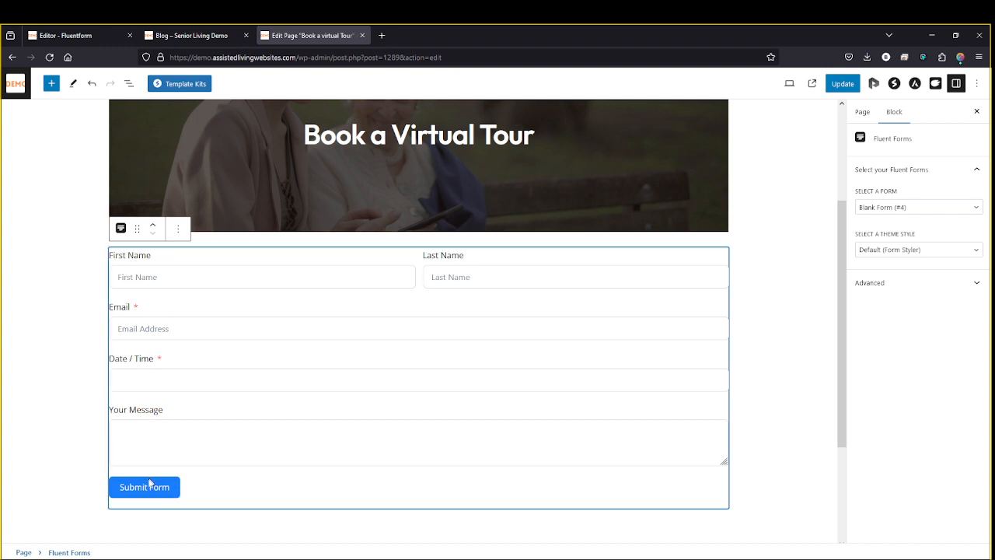
{"action": "scroll", "coordinate": [493, 342], "scroll_direction": "up", "scroll_amount": 3}
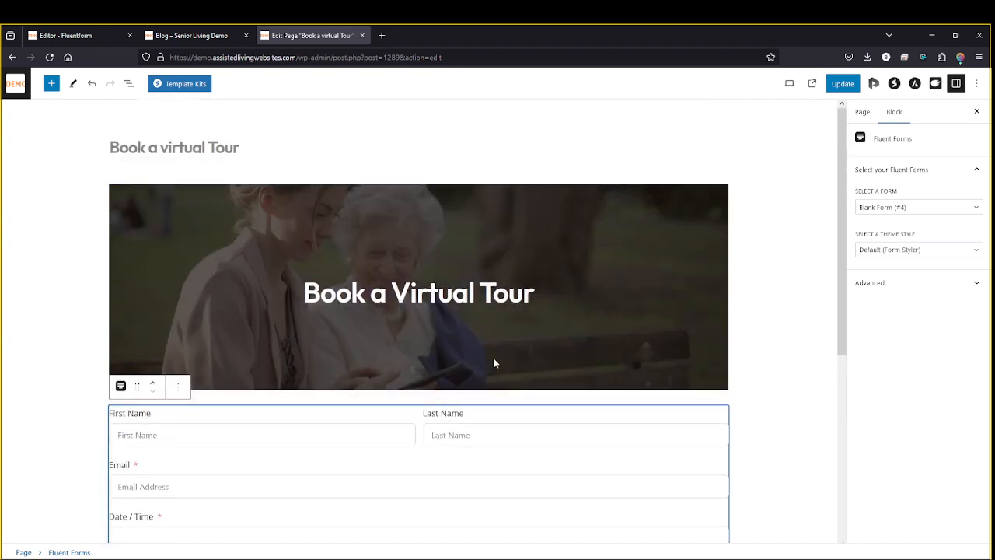
{"action": "left_click", "coordinate": [836, 84]}
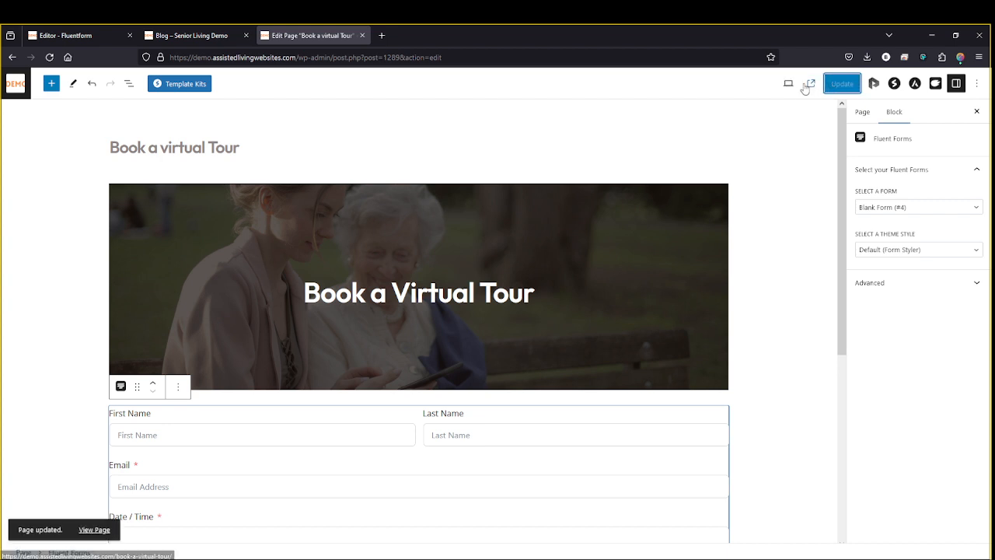
Step: Open the live Book a Virtual Tour page and review its hero banner and the complete booking form
{"action": "left_click", "coordinate": [810, 83]}
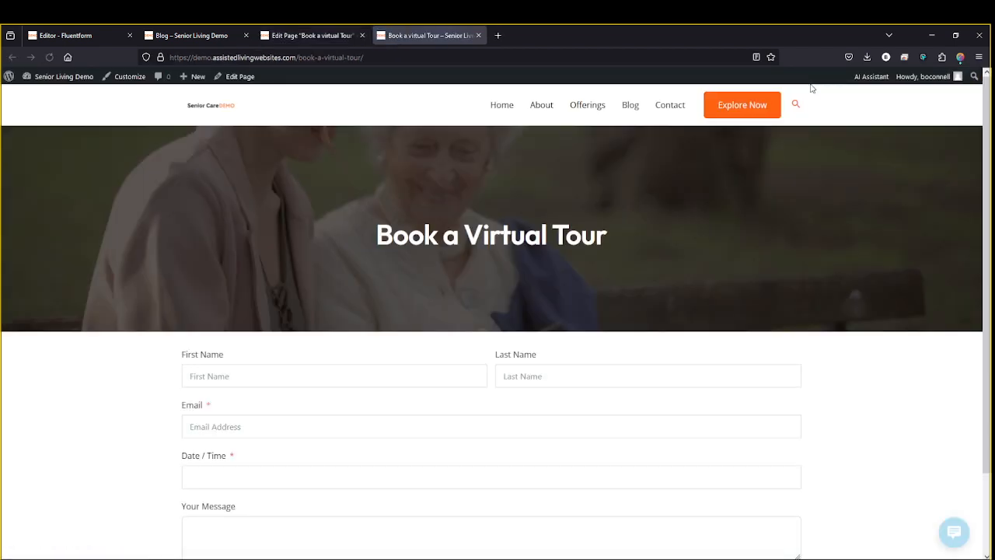
{"action": "scroll", "coordinate": [801, 93], "scroll_direction": "down", "scroll_amount": 2}
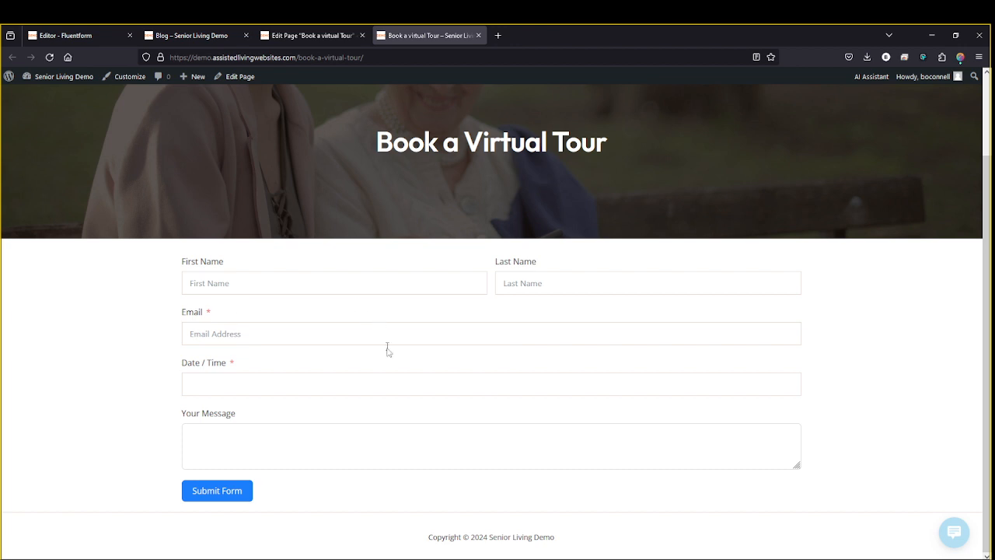
{"action": "scroll", "coordinate": [334, 396], "scroll_direction": "up", "scroll_amount": 2}
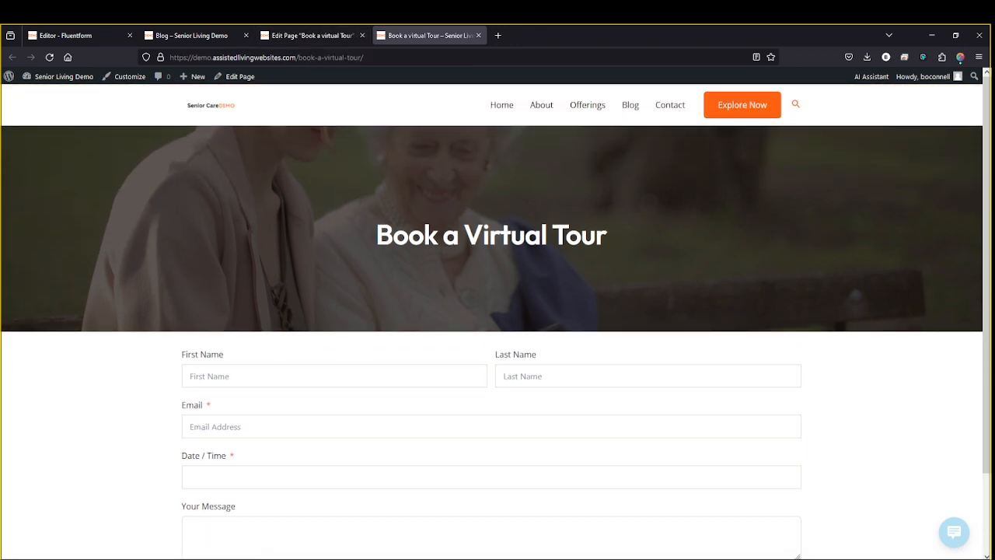
{"action": "scroll", "coordinate": [377, 417], "scroll_direction": "down", "scroll_amount": 2}
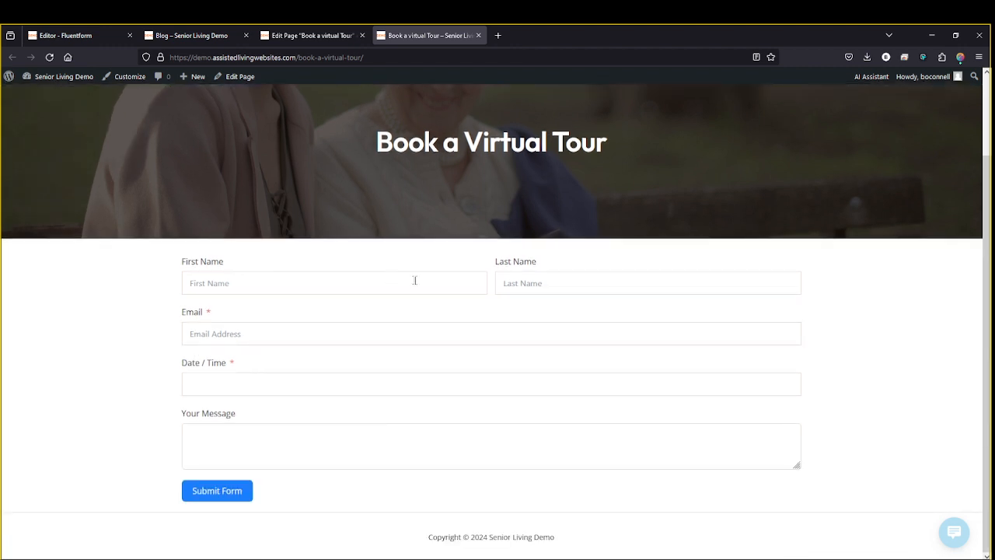
{"action": "scroll", "coordinate": [611, 300], "scroll_direction": "up", "scroll_amount": 2}
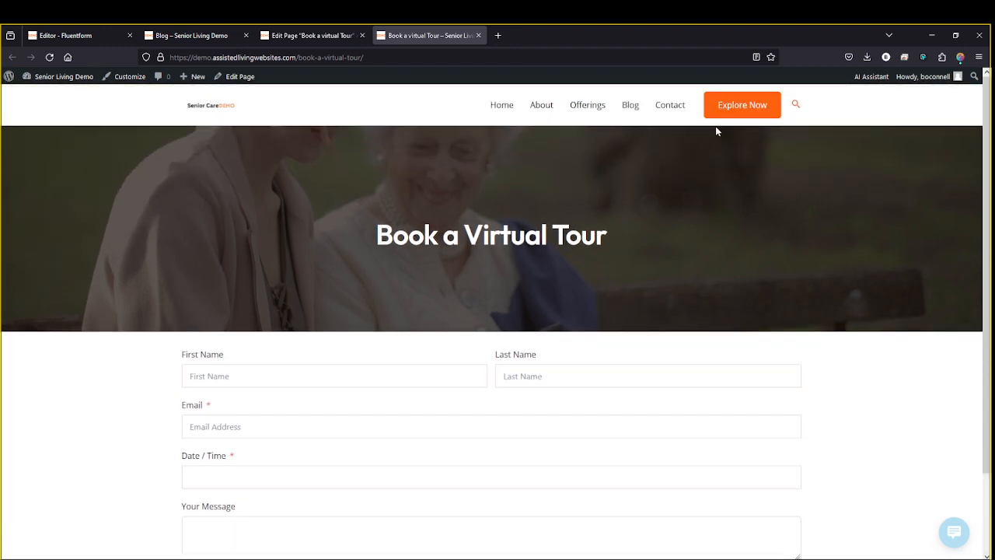
{"action": "scroll", "coordinate": [424, 326], "scroll_direction": "down", "scroll_amount": 2}
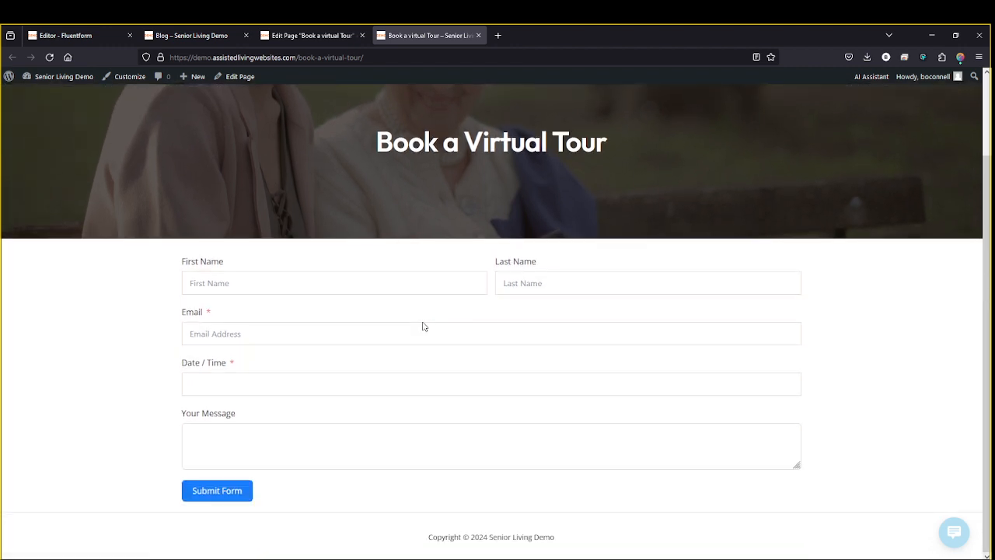